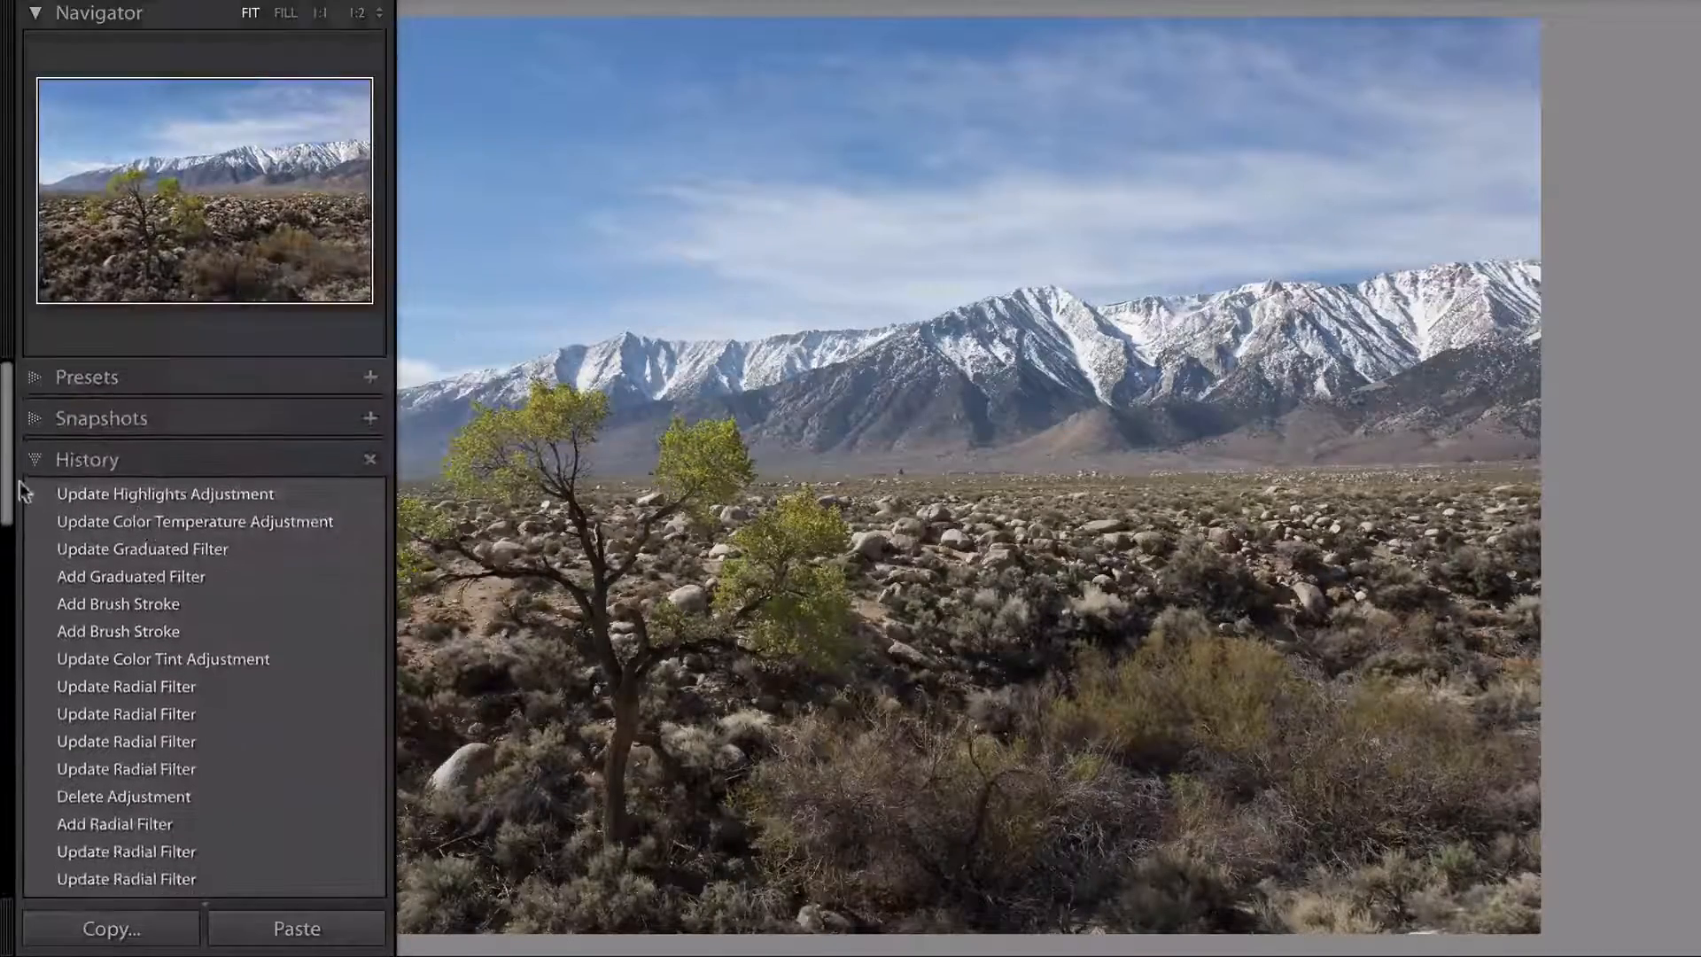
Collapse the edit history, expand the develop presets list, and show it together with the adjustment sliders.
{"action": "left_click", "coordinate": [38, 461]}
{"action": "left_click", "coordinate": [35, 379]}
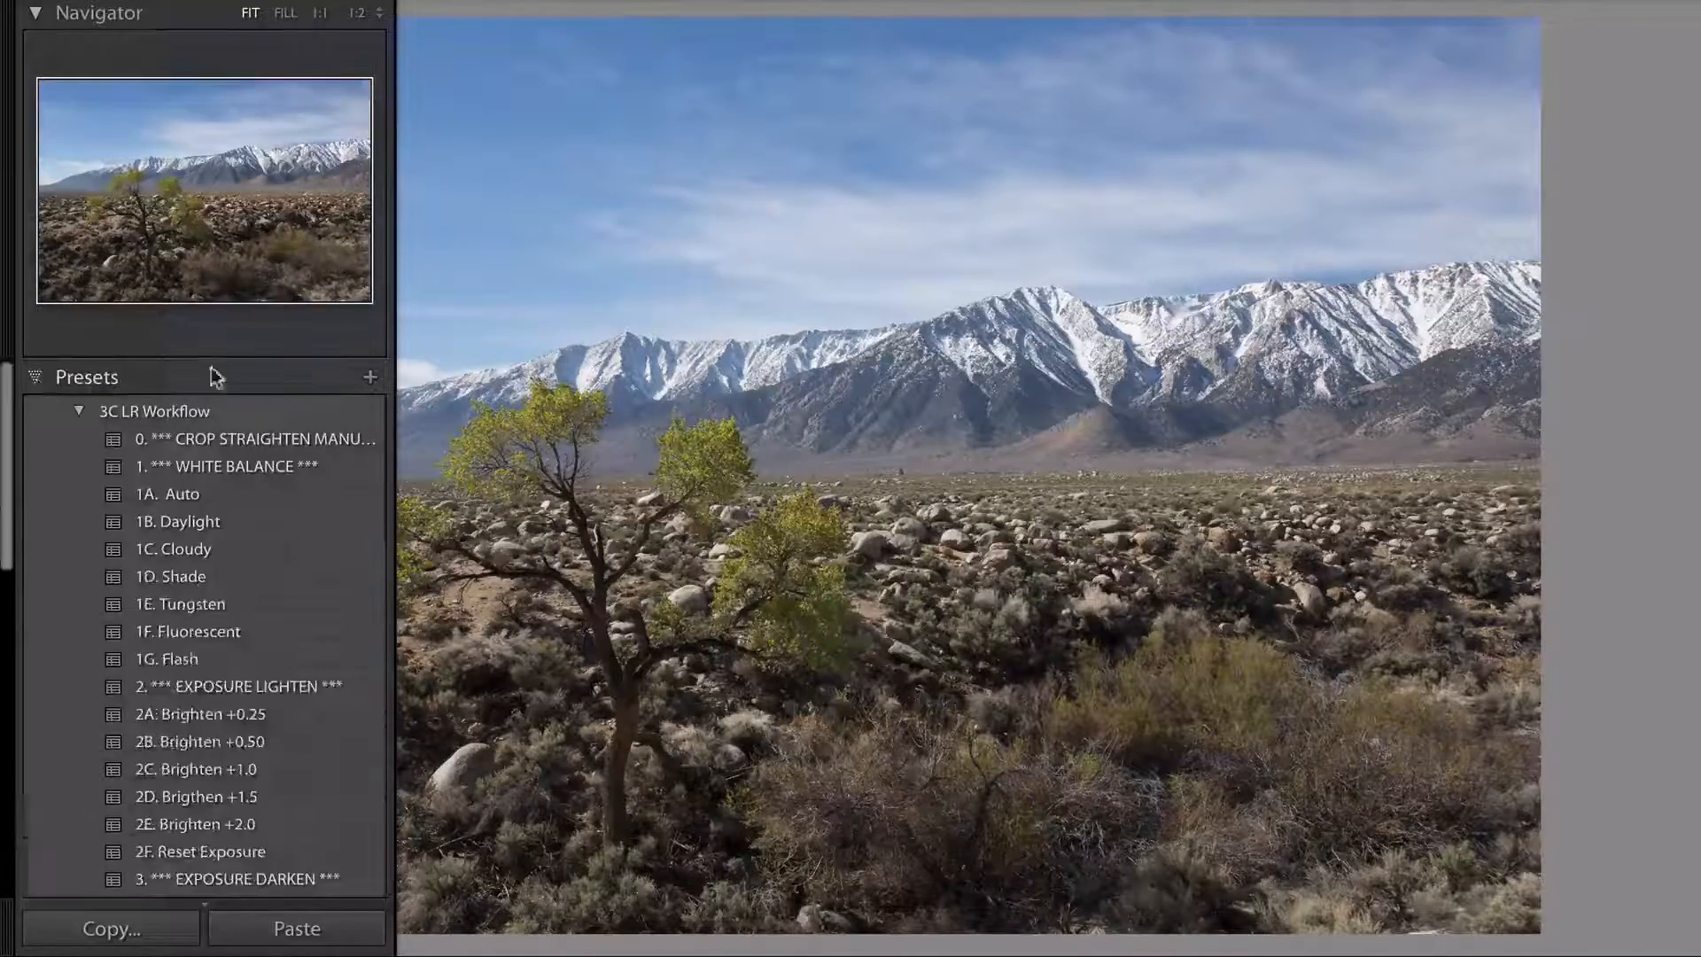
{"action": "key", "text": "F8"}
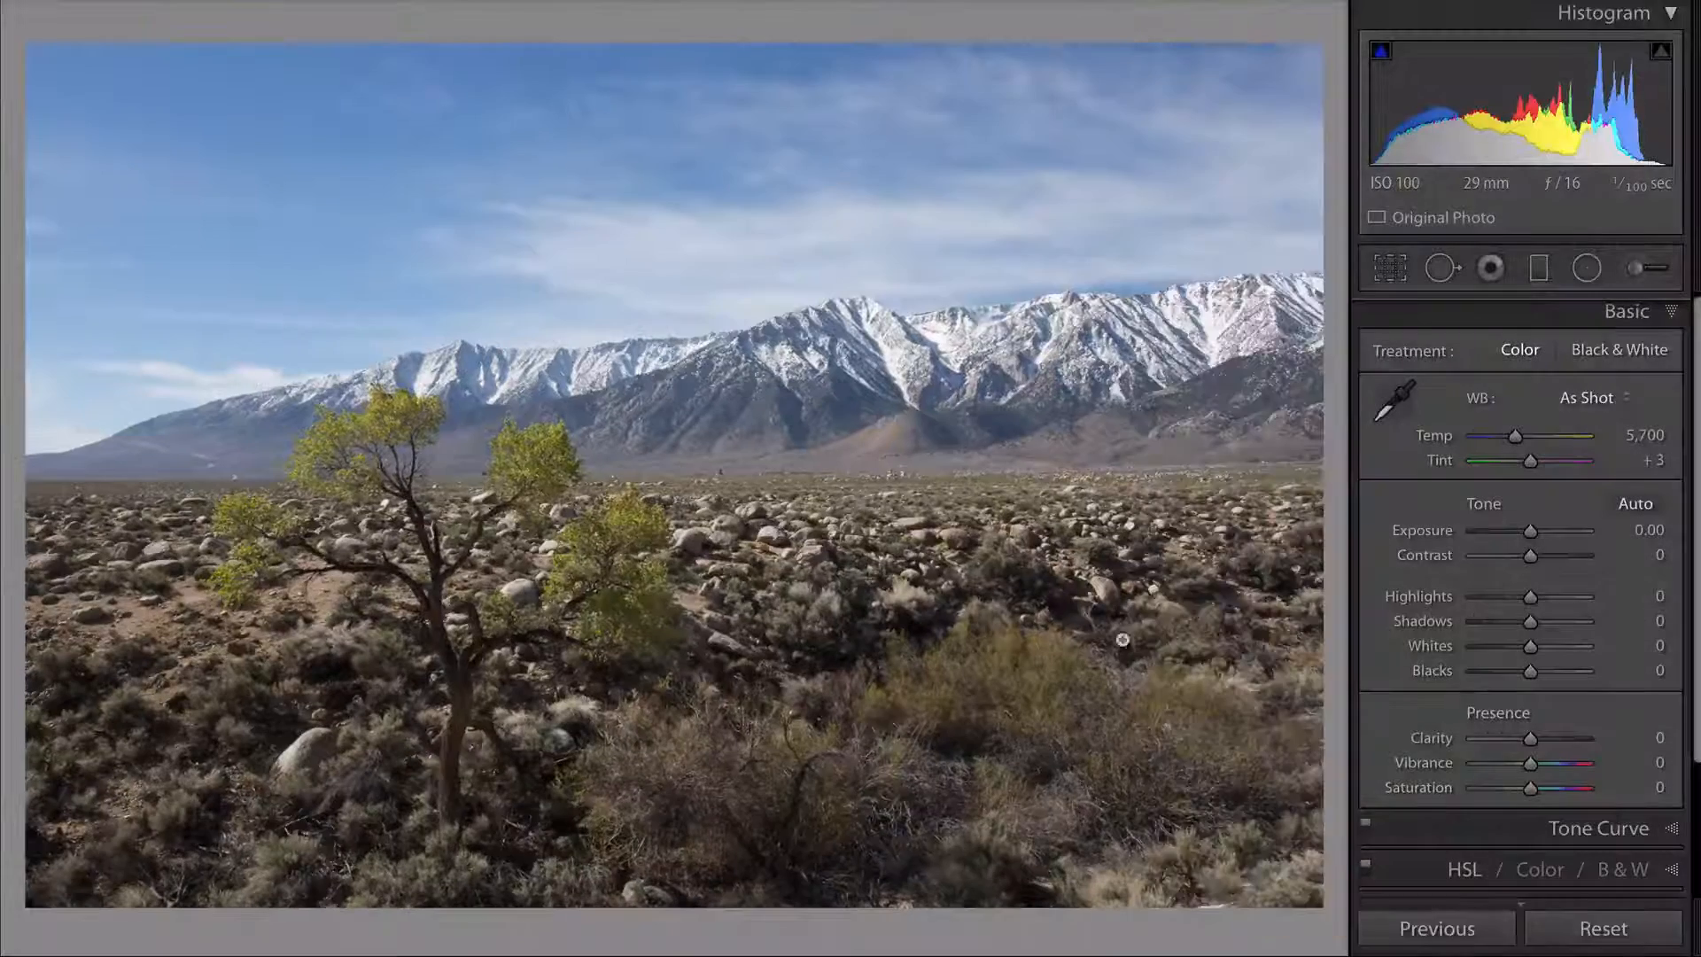
{"action": "mouse_move", "coordinate": [3, 487]}
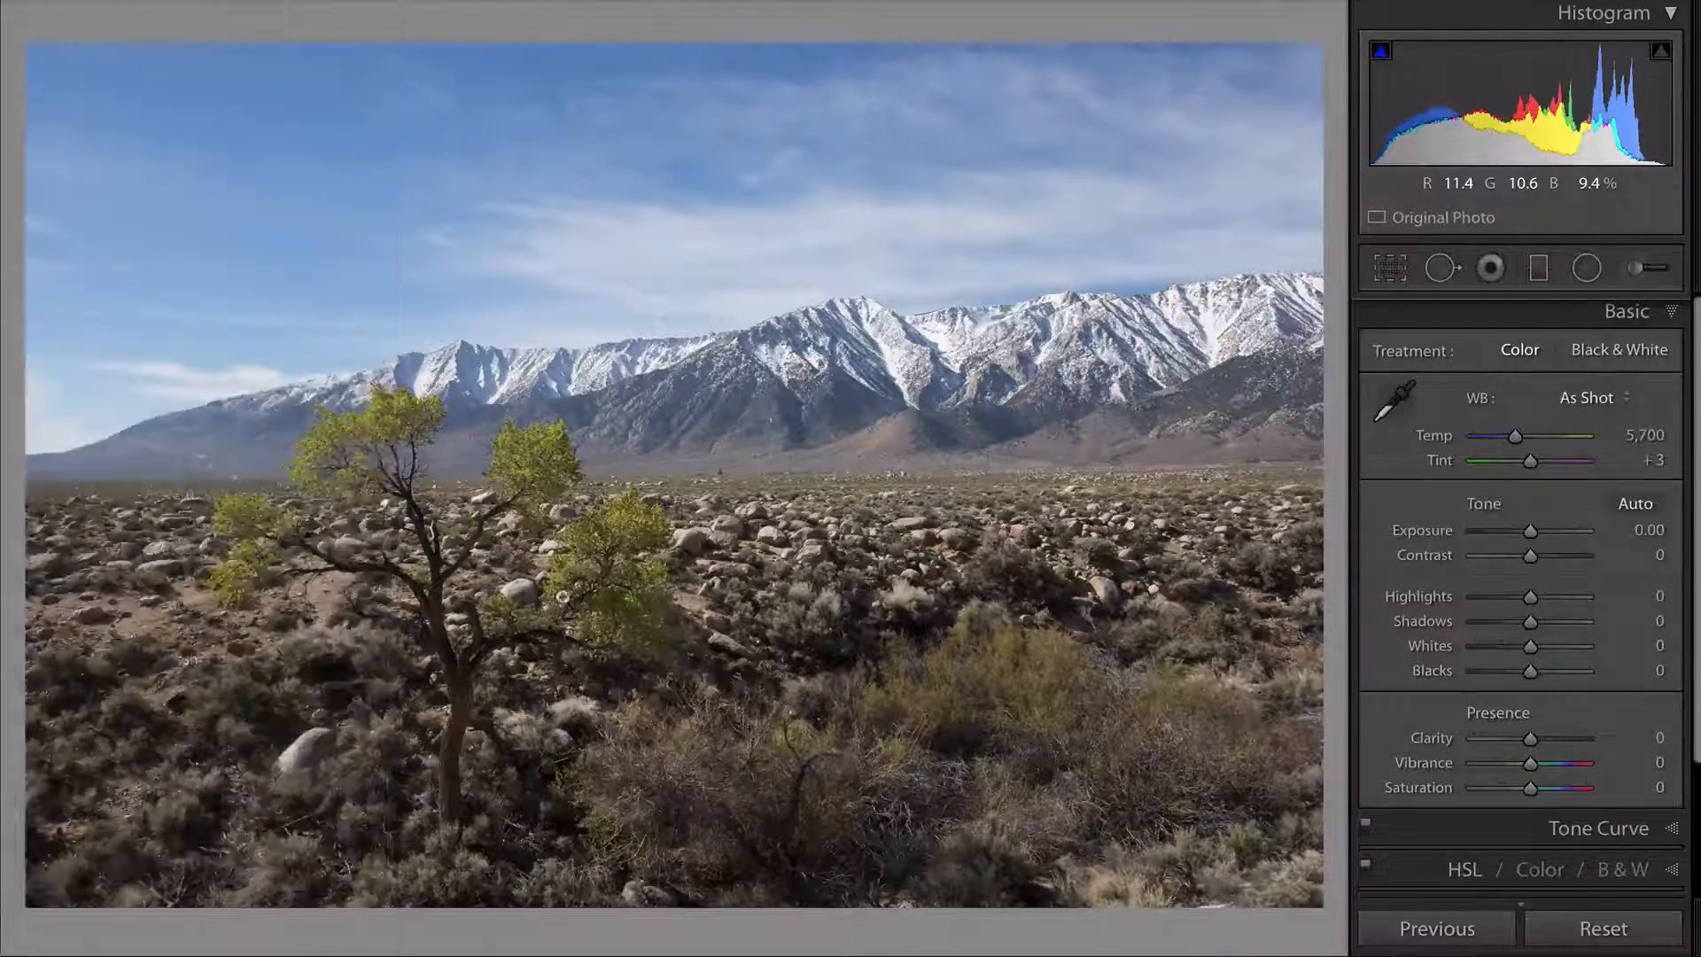
{"action": "key", "text": "F7"}
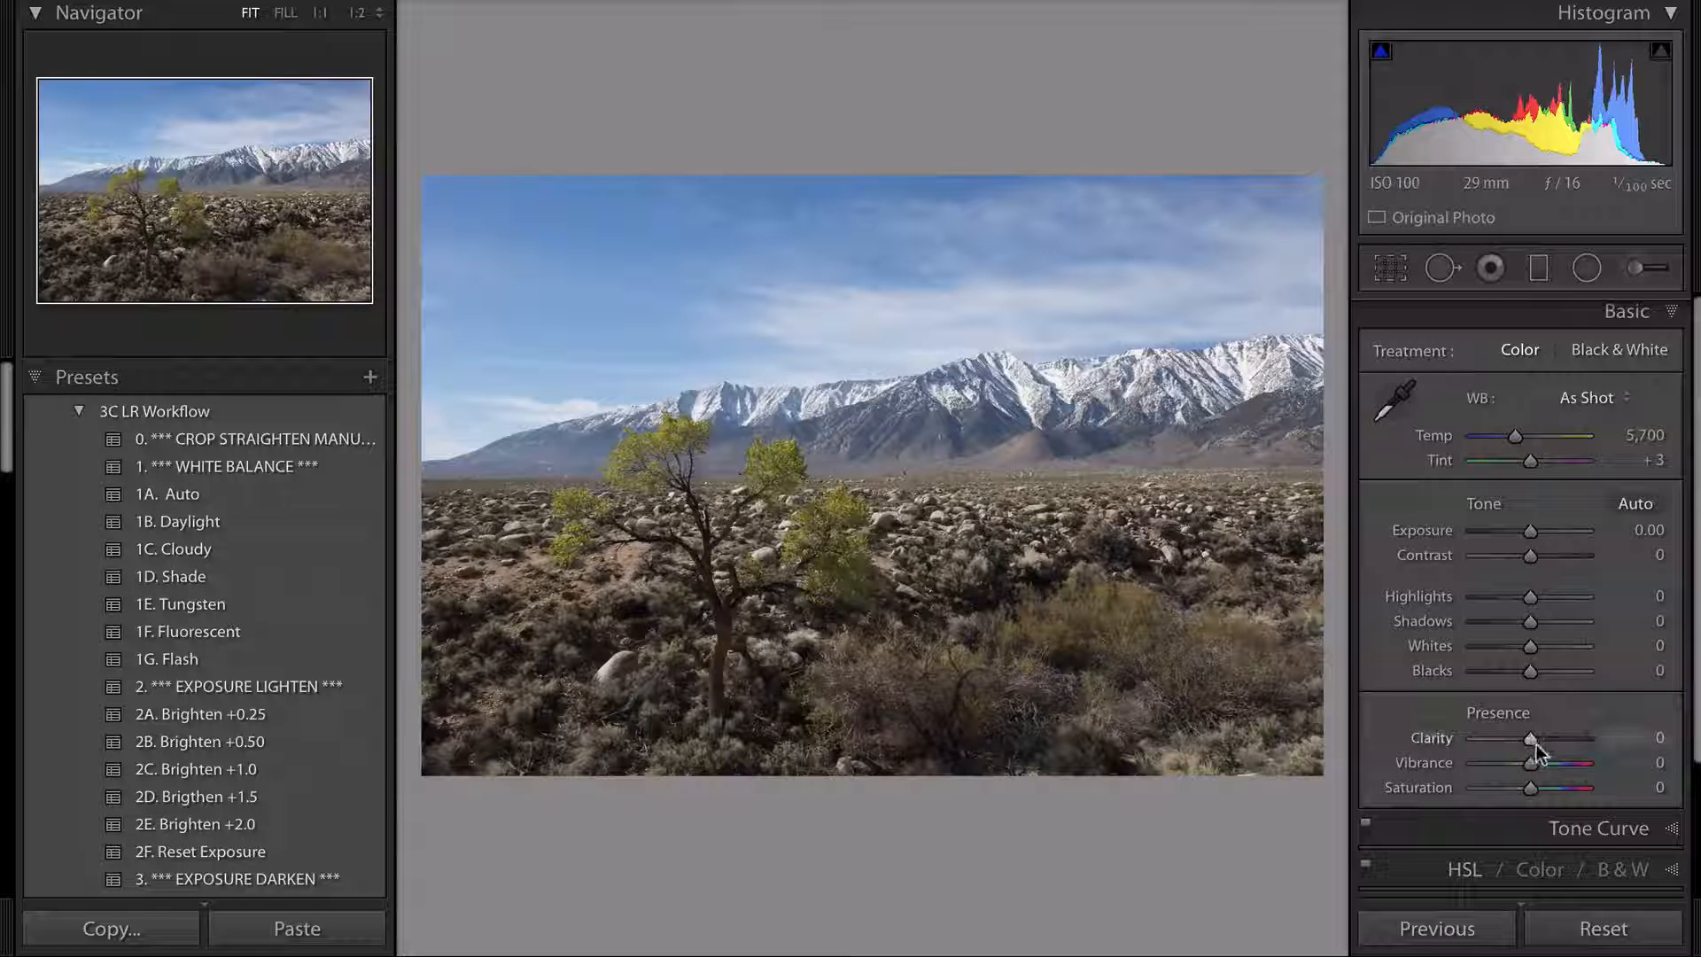
Try strong vibrance and saturation boosts on the landscape photo, and reset both to 0.
{"action": "left_click_drag", "start_coordinate": [1533, 765], "coordinate": [1579, 764]}
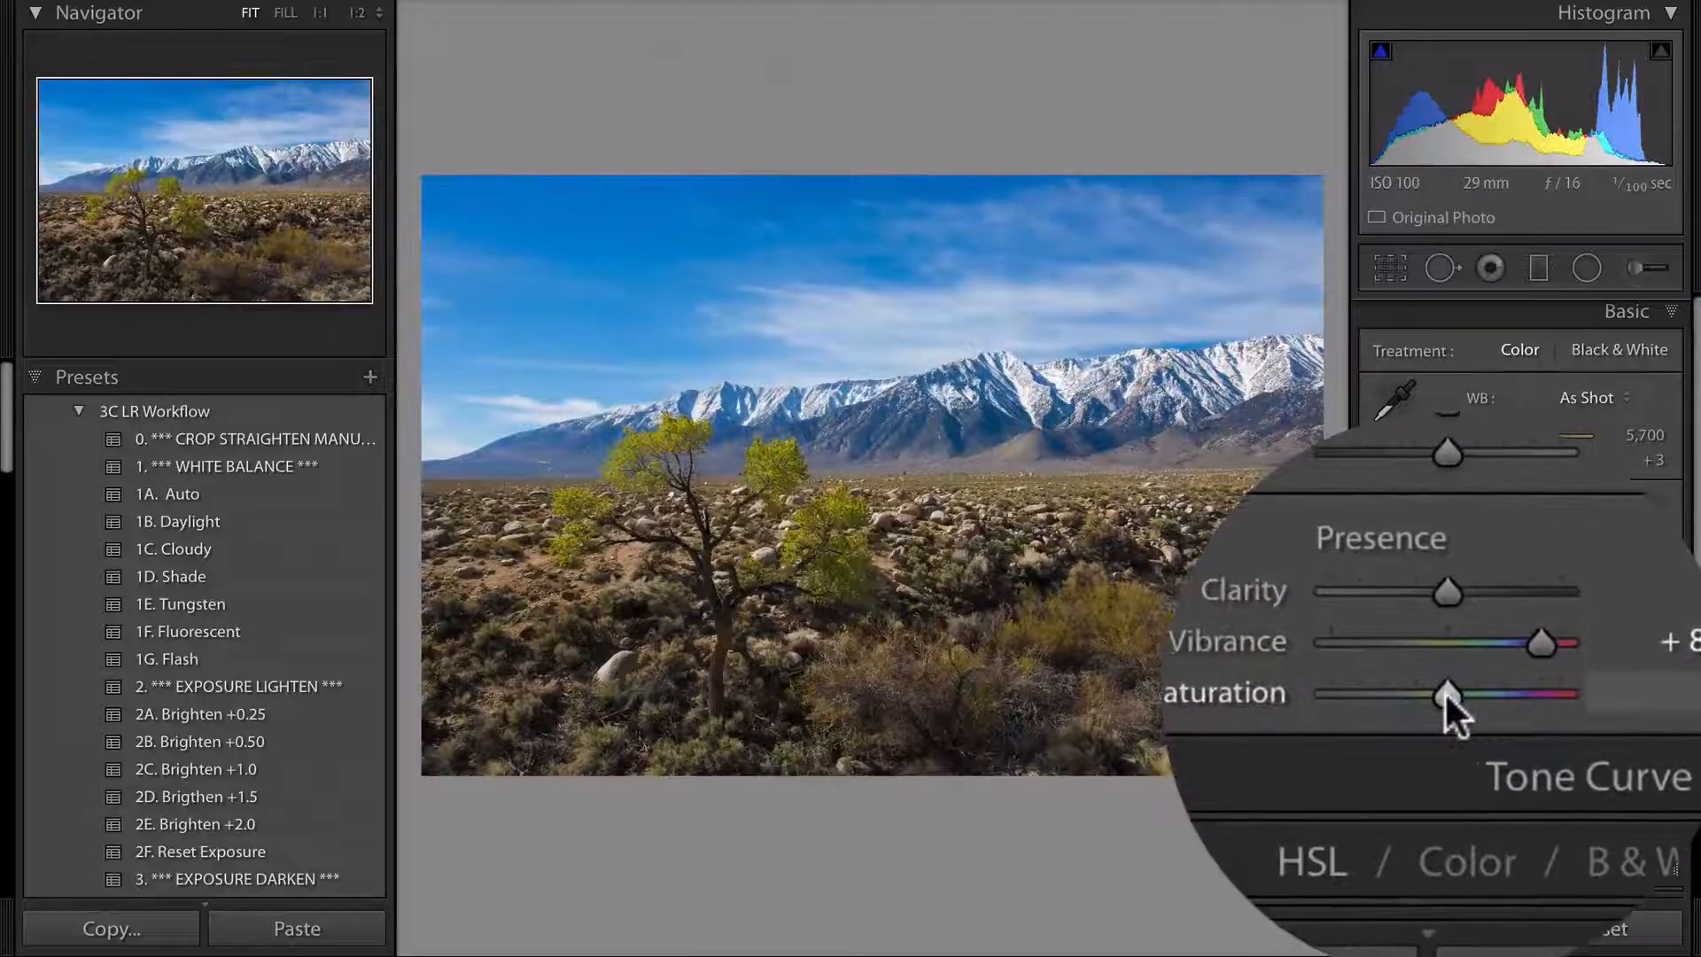
{"action": "left_click_drag", "start_coordinate": [1448, 706], "coordinate": [1483, 692]}
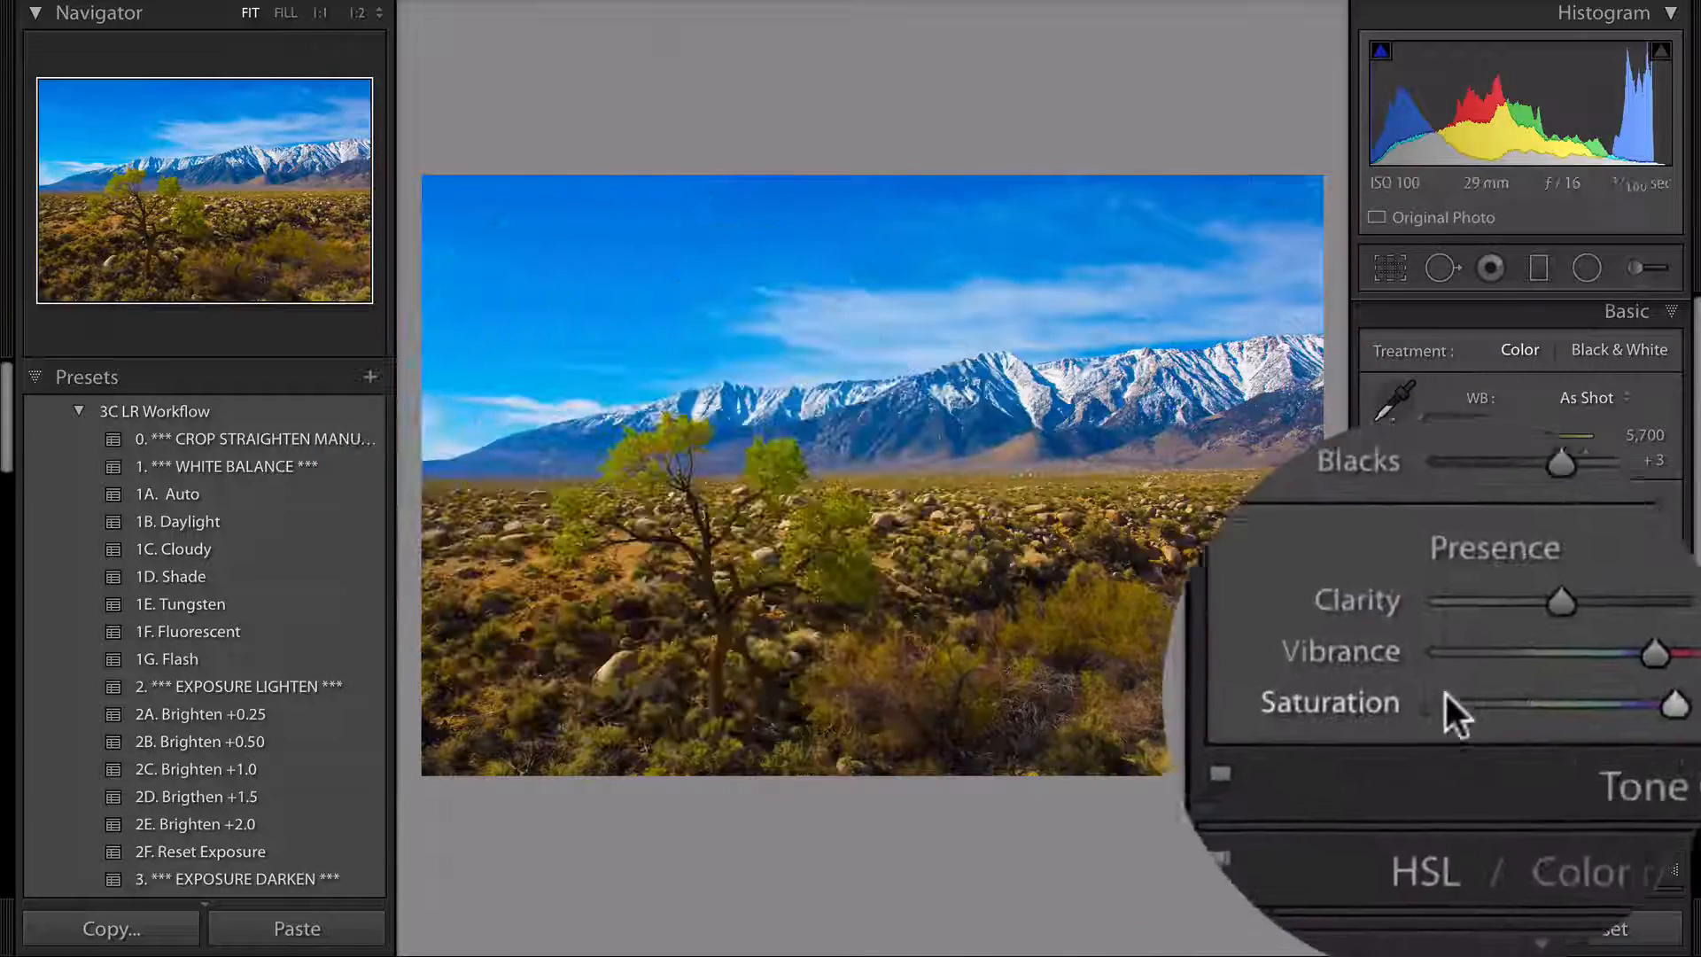
{"action": "double_click", "coordinate": [1450, 764]}
{"action": "double_click", "coordinate": [1445, 787]}
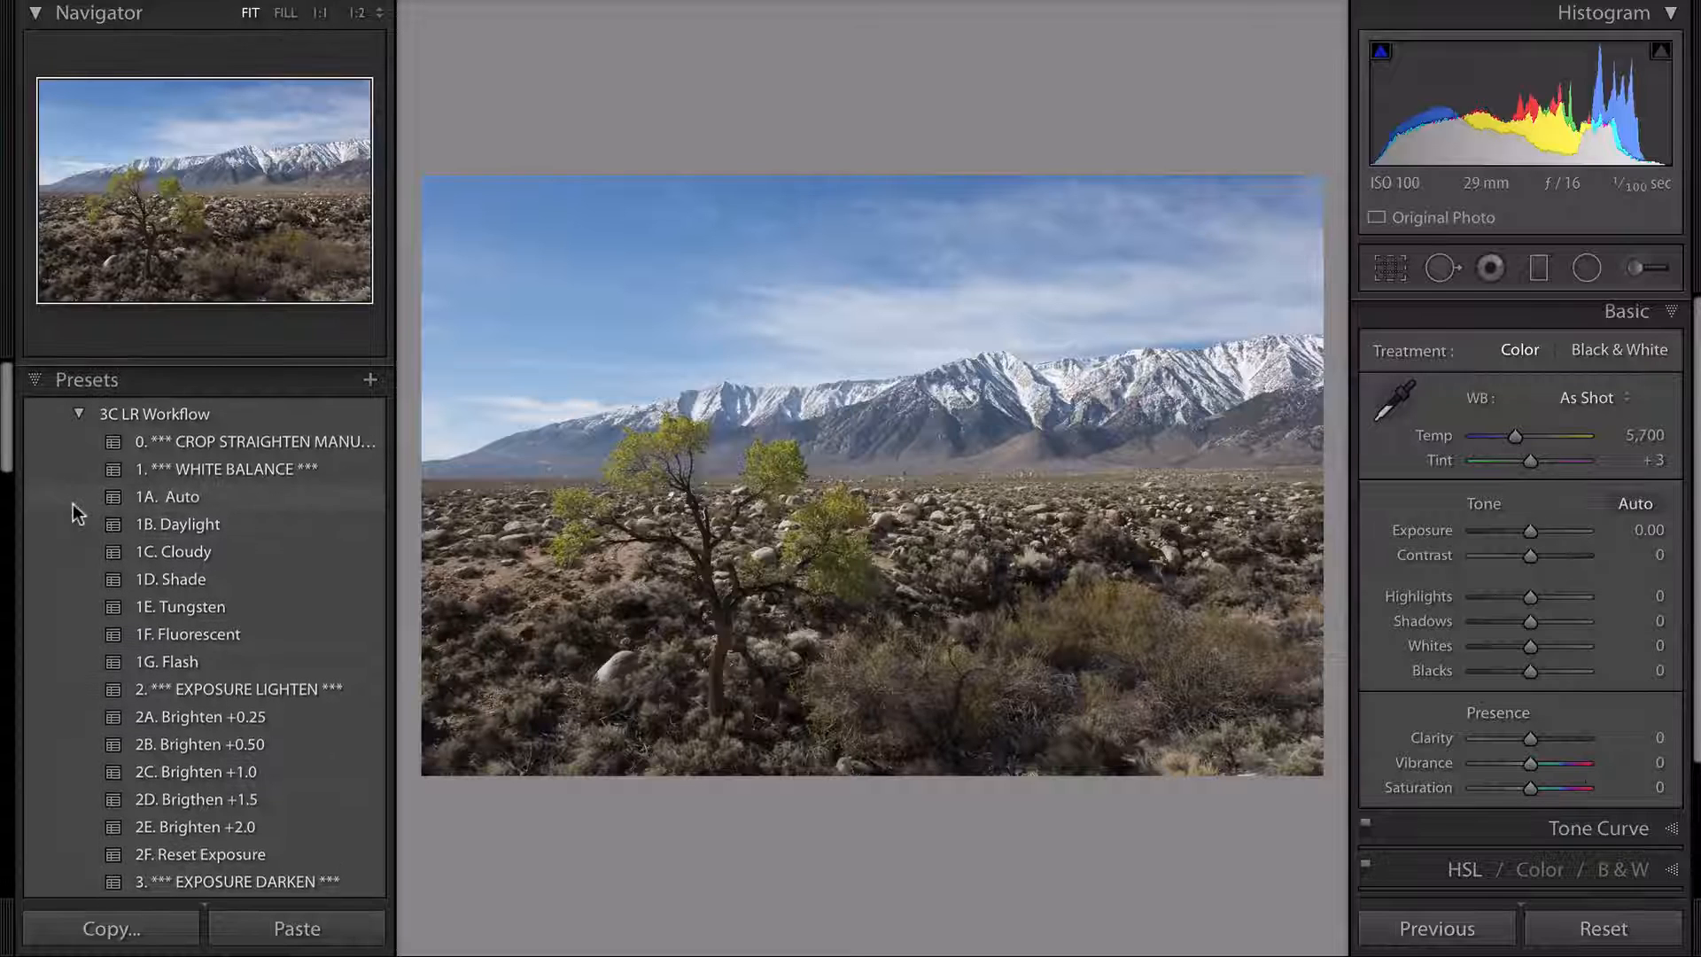
Start the Crop Straighten workflow stage and straighten the photo by levelling it along the desert horizon.
{"action": "left_click", "coordinate": [183, 437]}
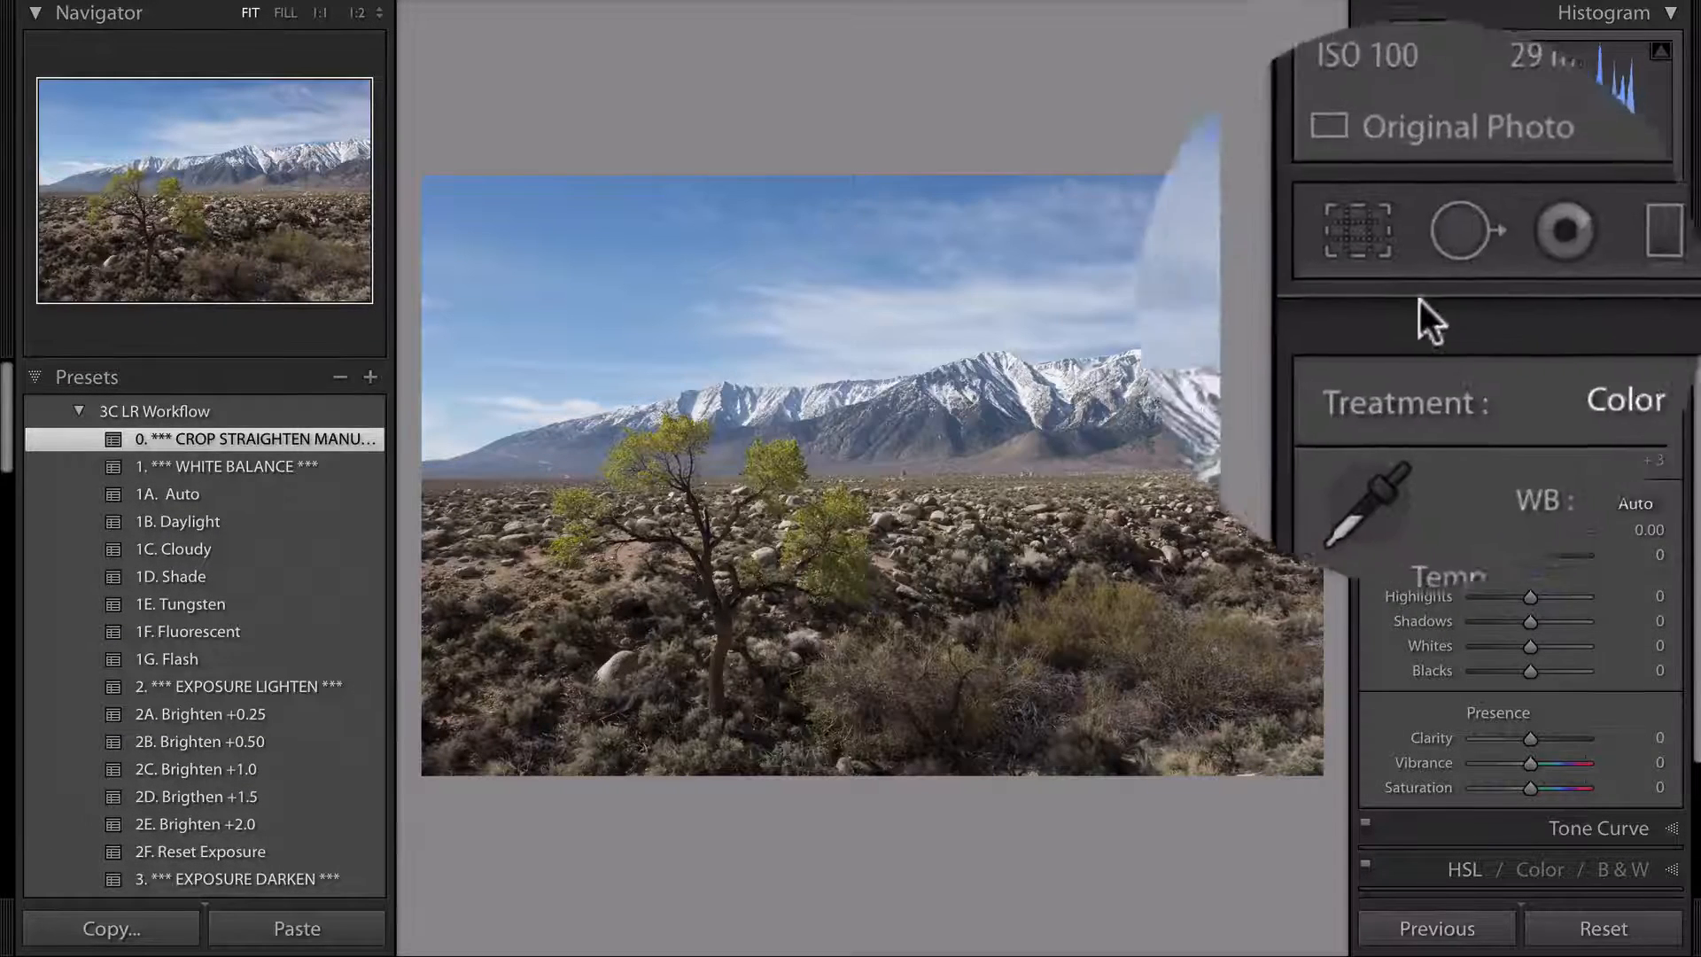
{"action": "left_click", "coordinate": [1399, 277]}
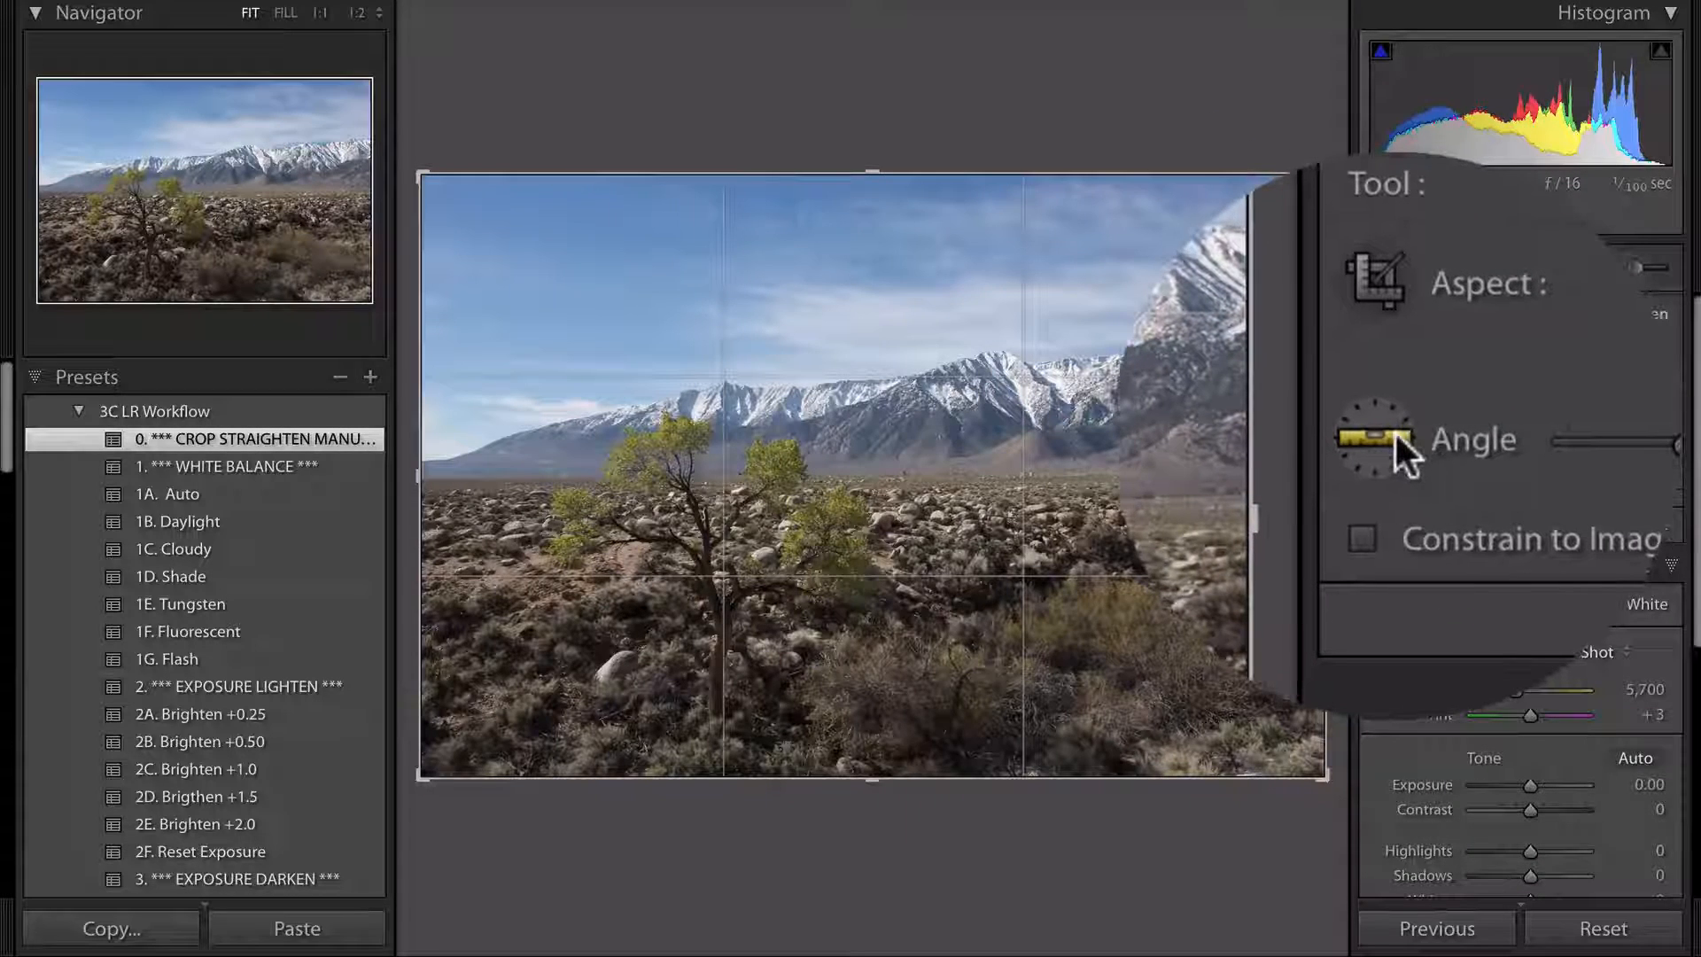
{"action": "left_click", "coordinate": [1395, 429]}
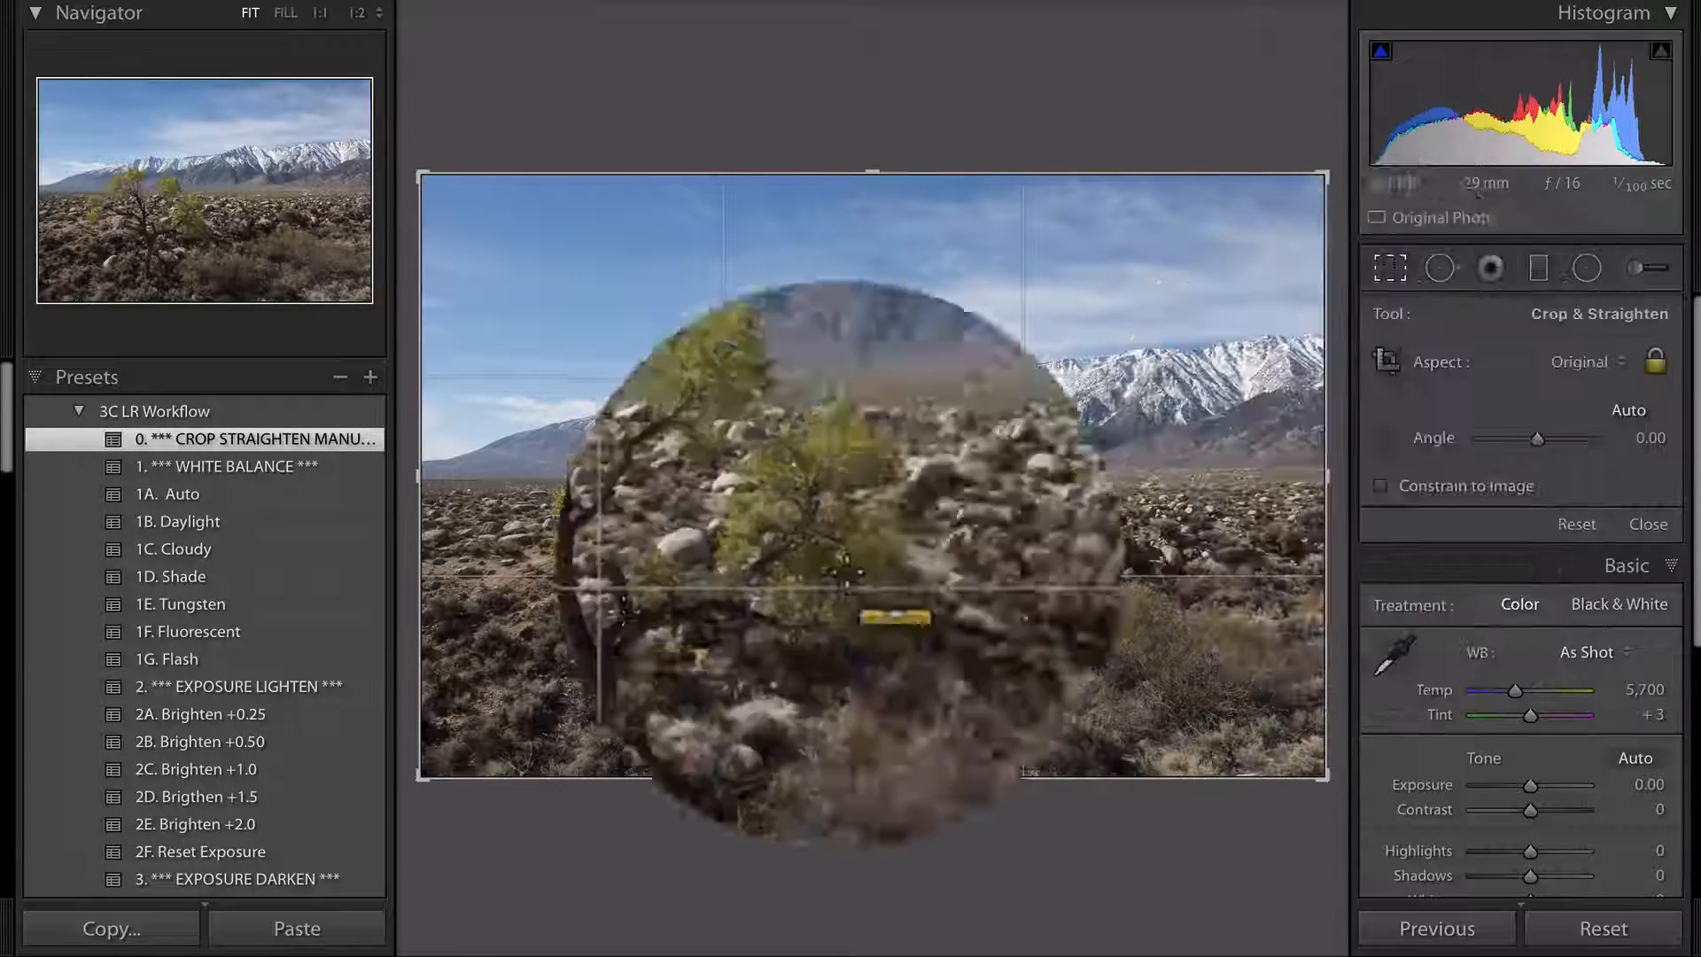
{"action": "left_click_drag", "start_coordinate": [484, 480], "coordinate": [1301, 476]}
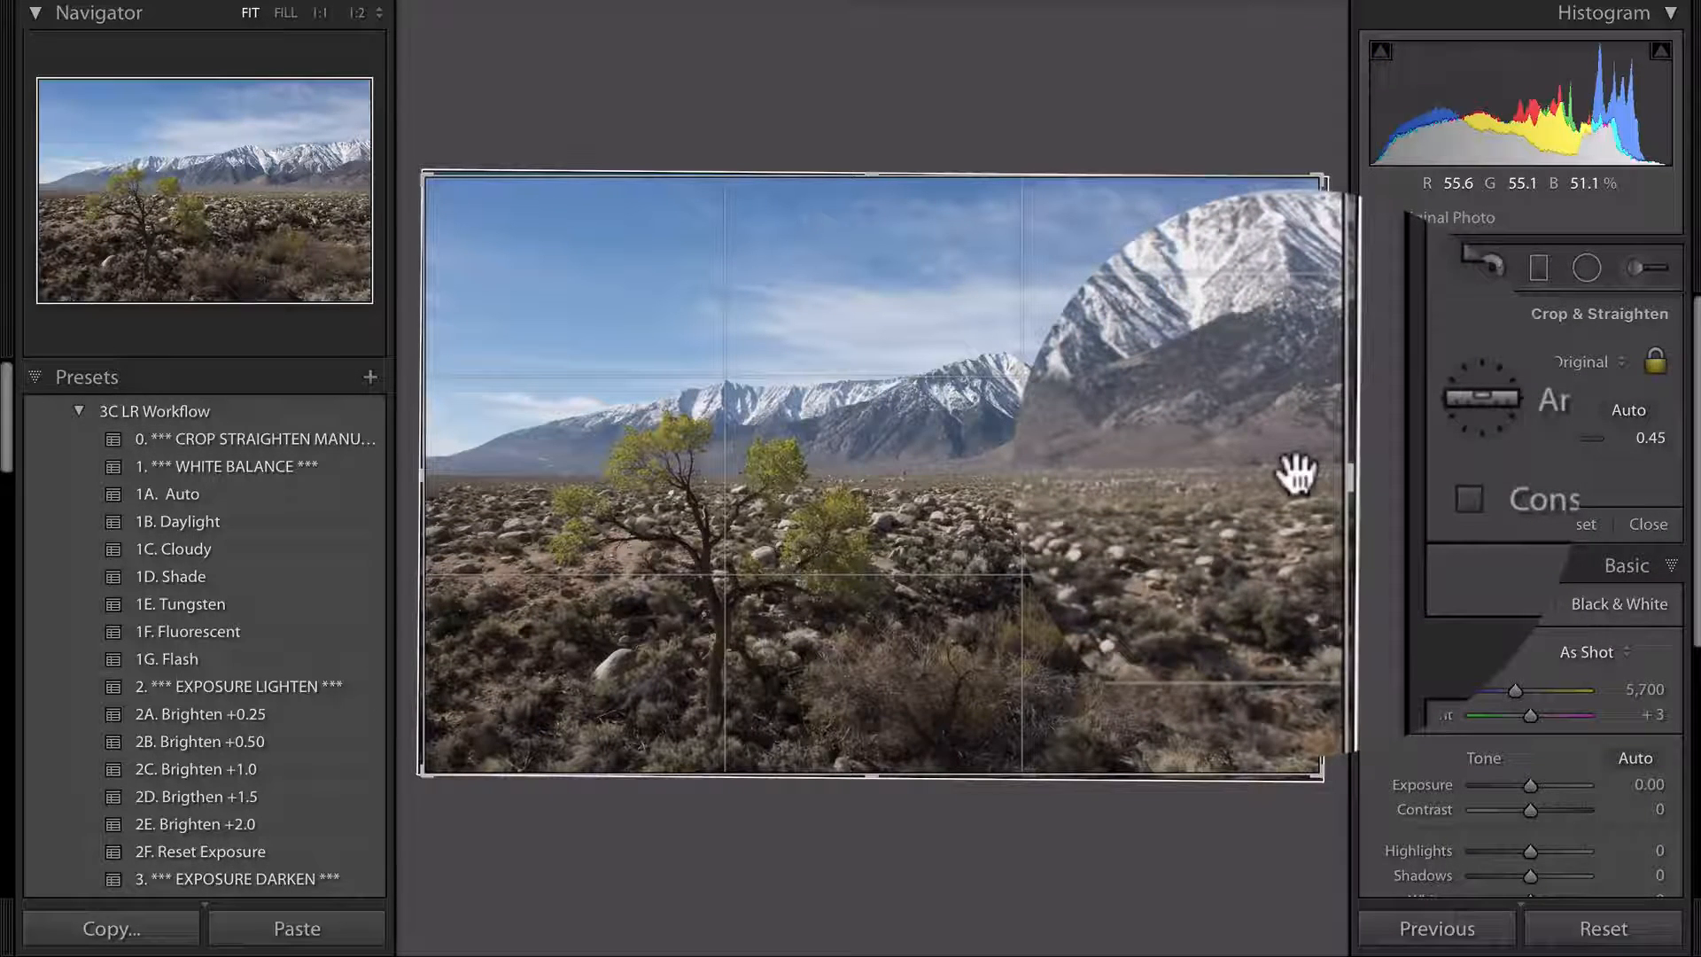
{"action": "left_click", "coordinate": [1390, 269]}
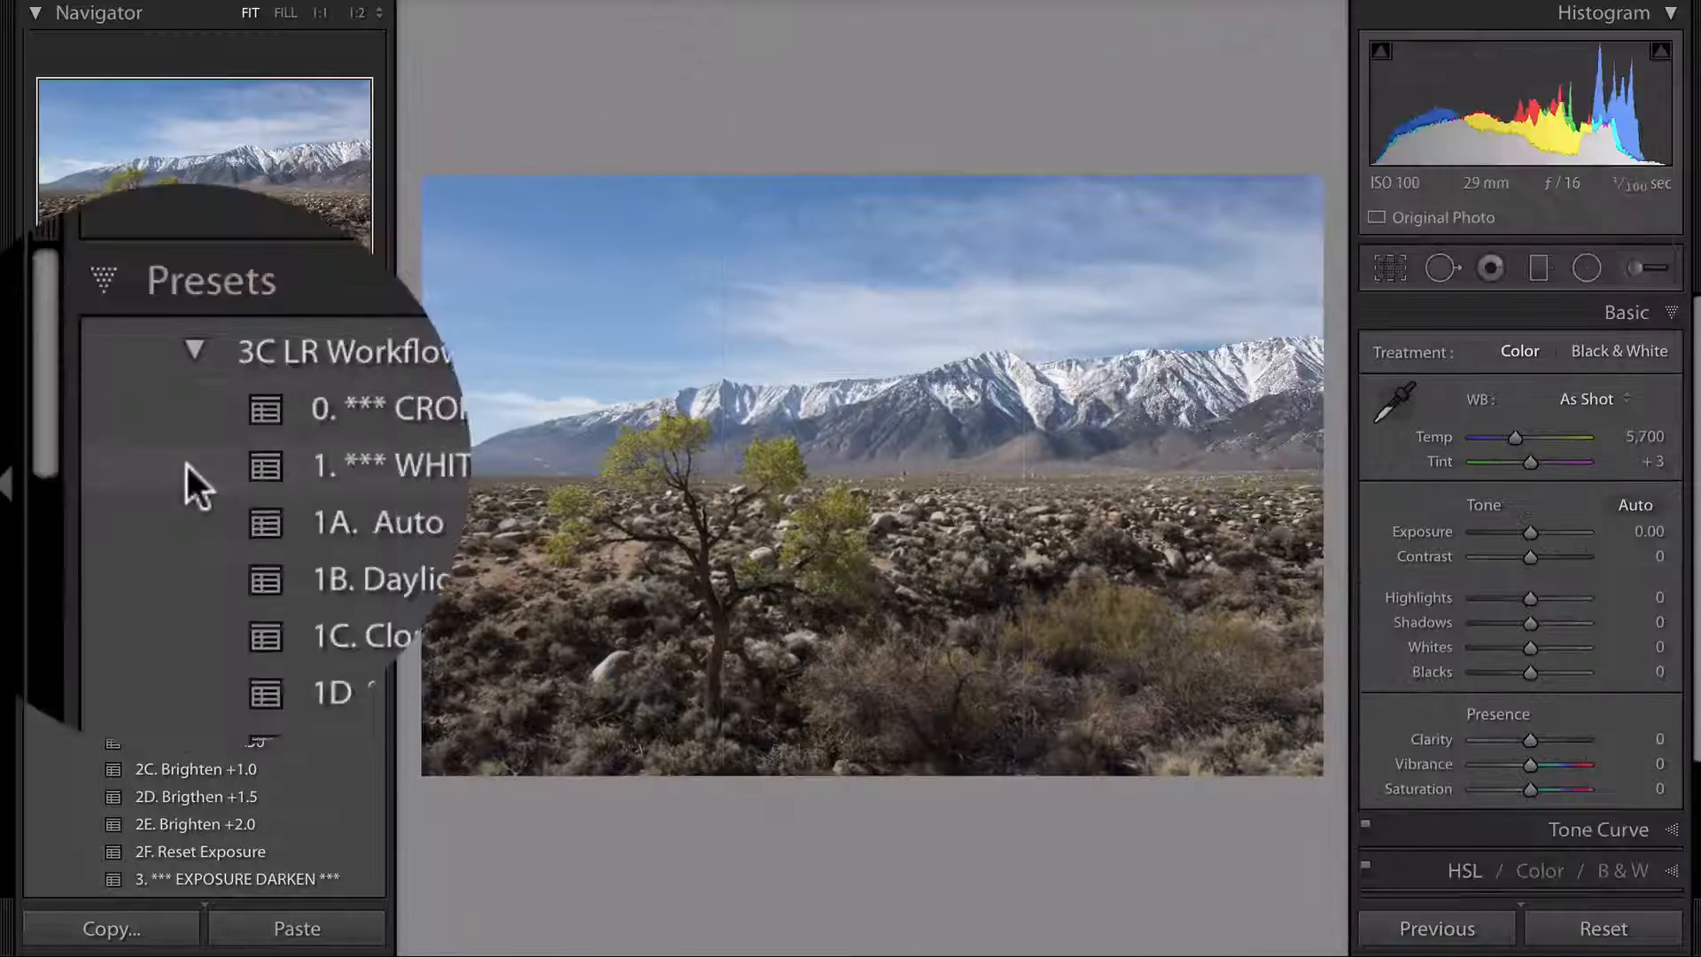
Apply the Daylight white balance preset and the Brighten +0.25 exposure preset to the photo.
{"action": "left_click", "coordinate": [251, 453]}
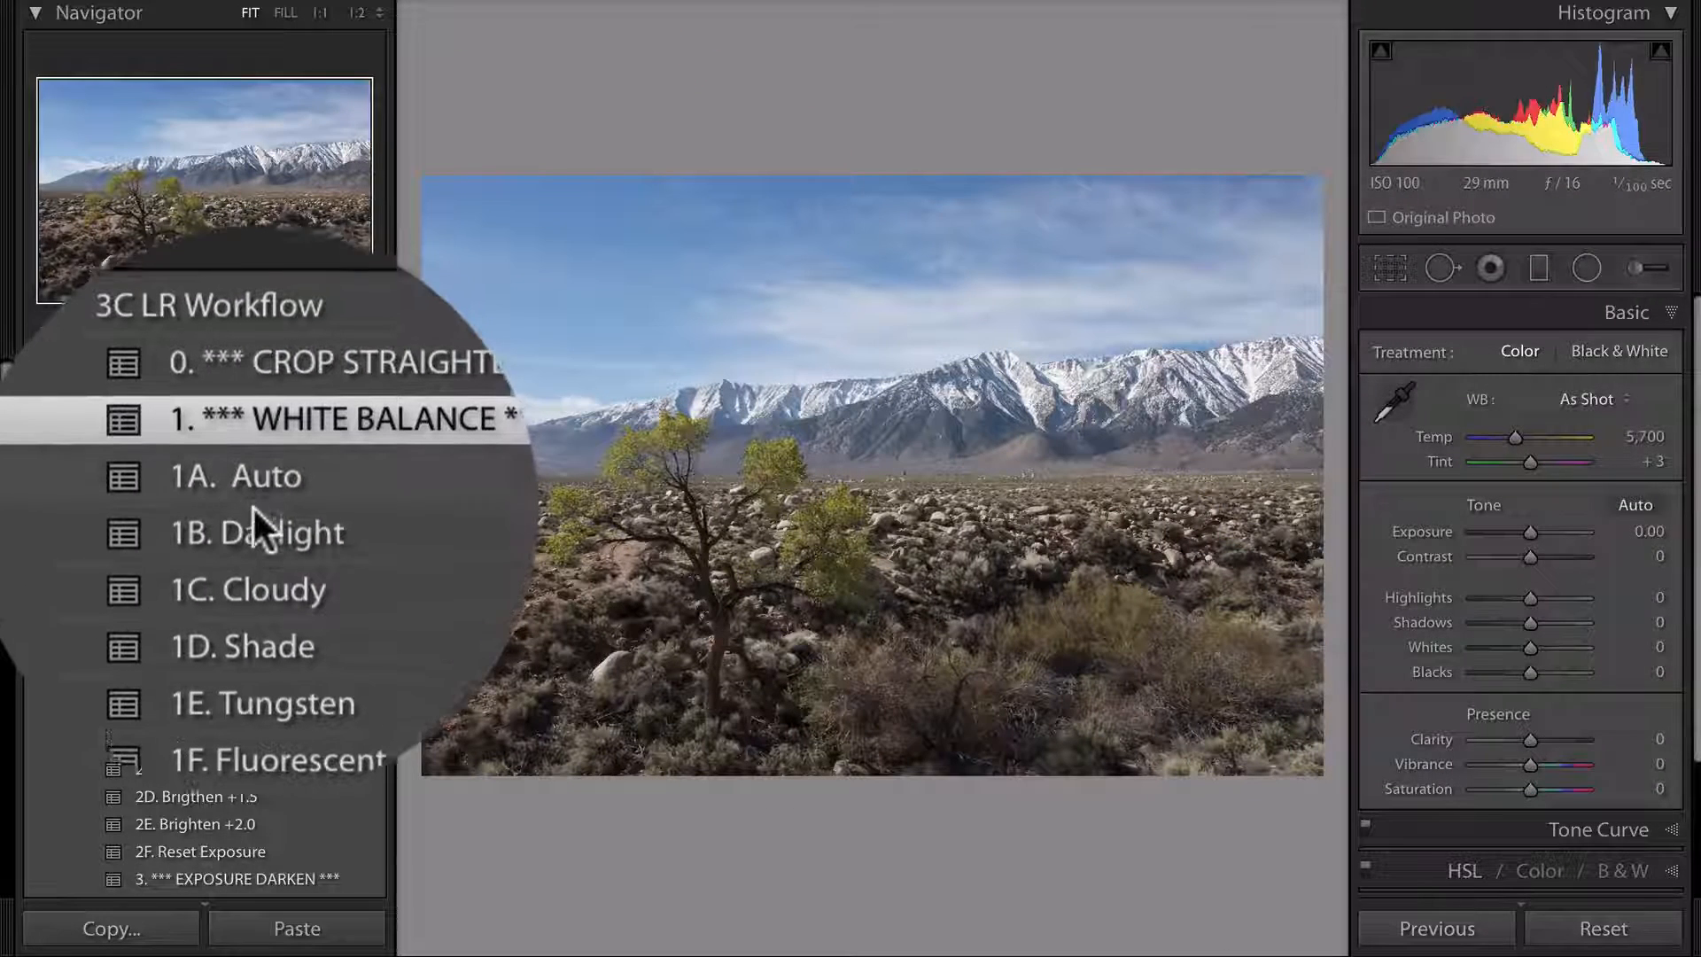
{"action": "left_click", "coordinate": [252, 517]}
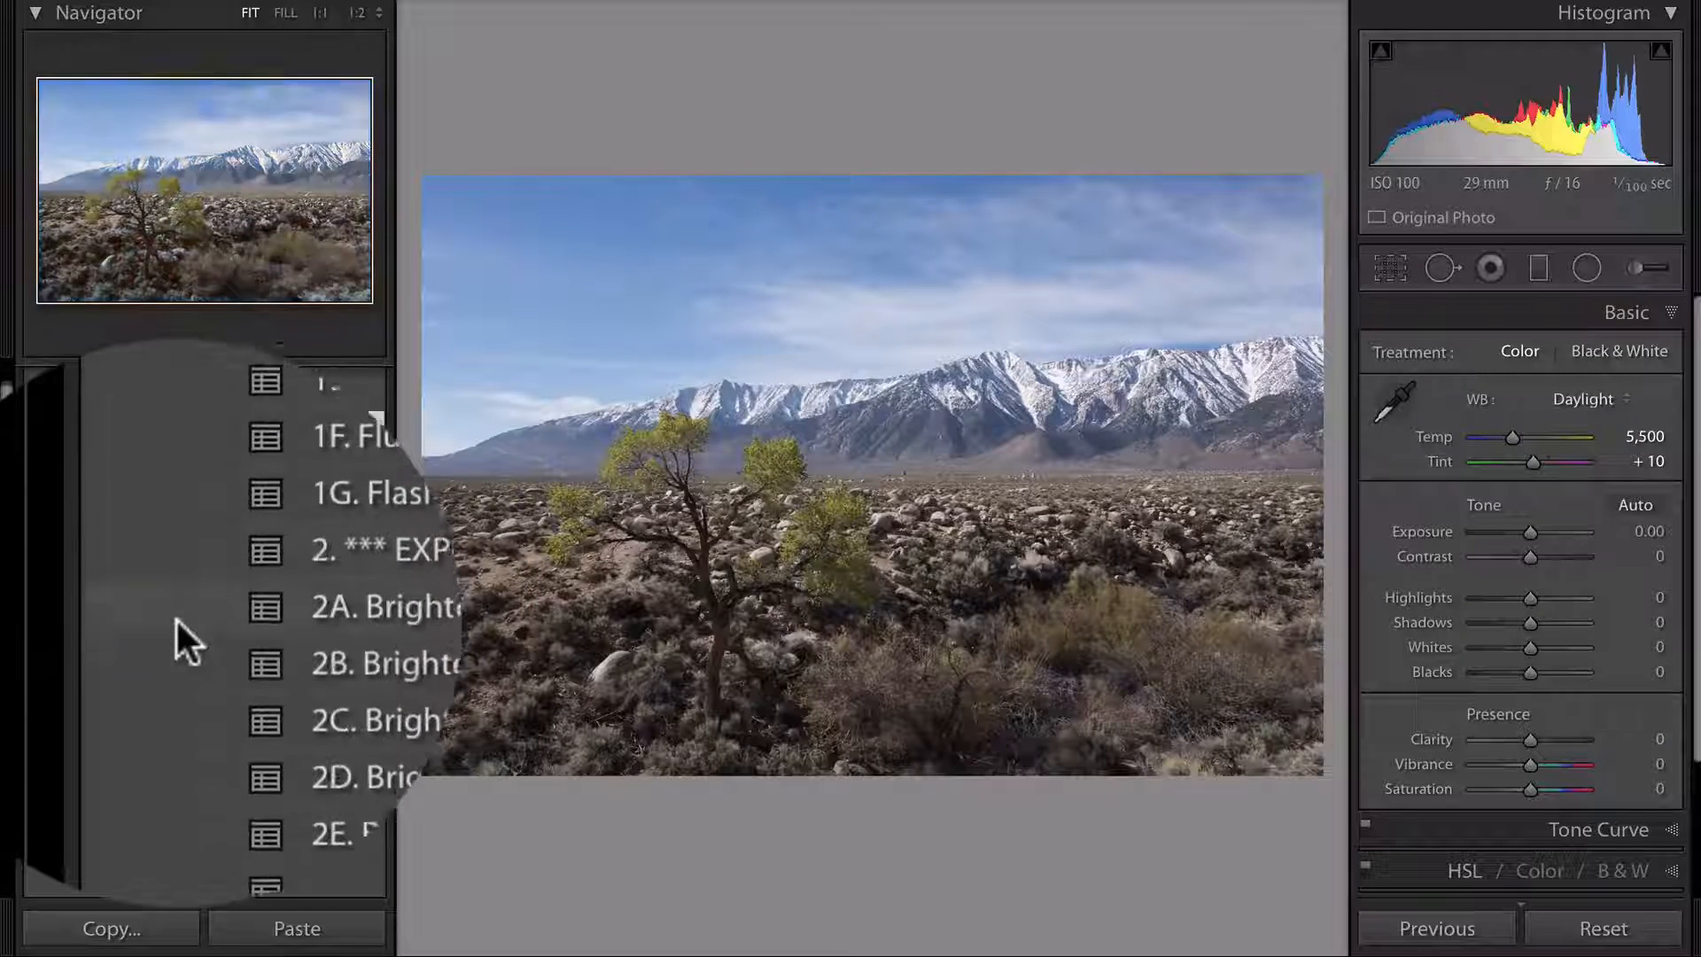
{"action": "left_click", "coordinate": [255, 599]}
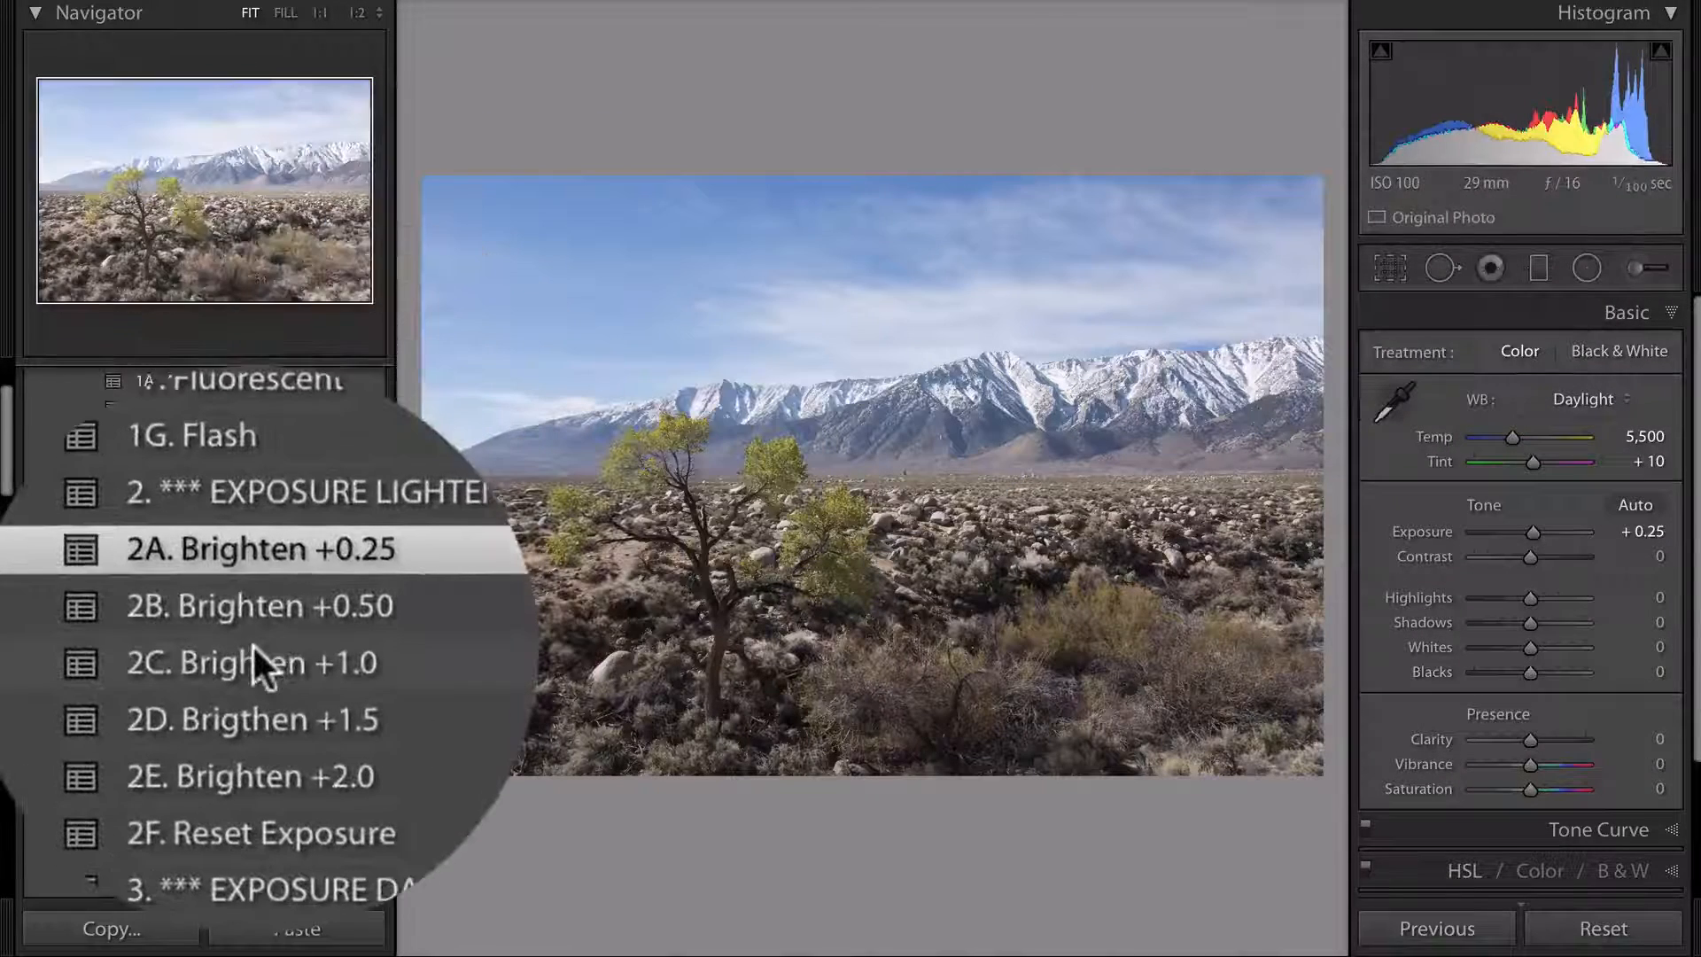
Apply the Highlights -75 preset and the Shadows +50 preset to the photo.
{"action": "scroll", "coordinate": [252, 641], "scroll_direction": "down", "scroll_amount": 5}
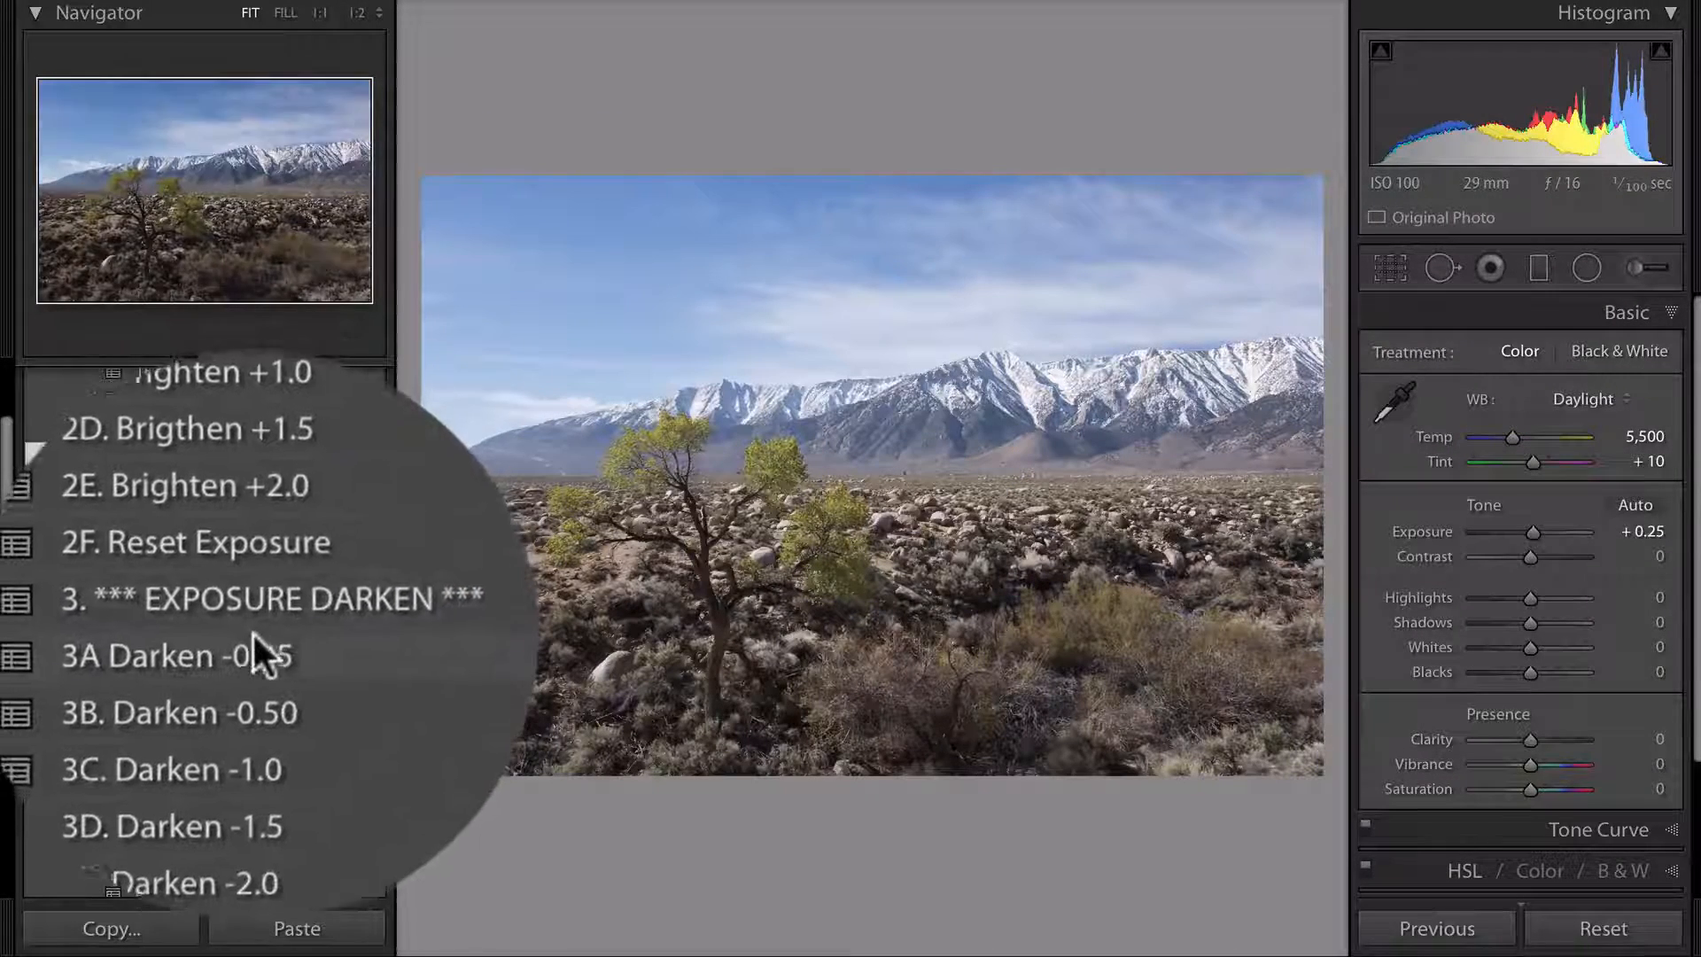
{"action": "scroll", "coordinate": [251, 632], "scroll_direction": "down", "scroll_amount": 5}
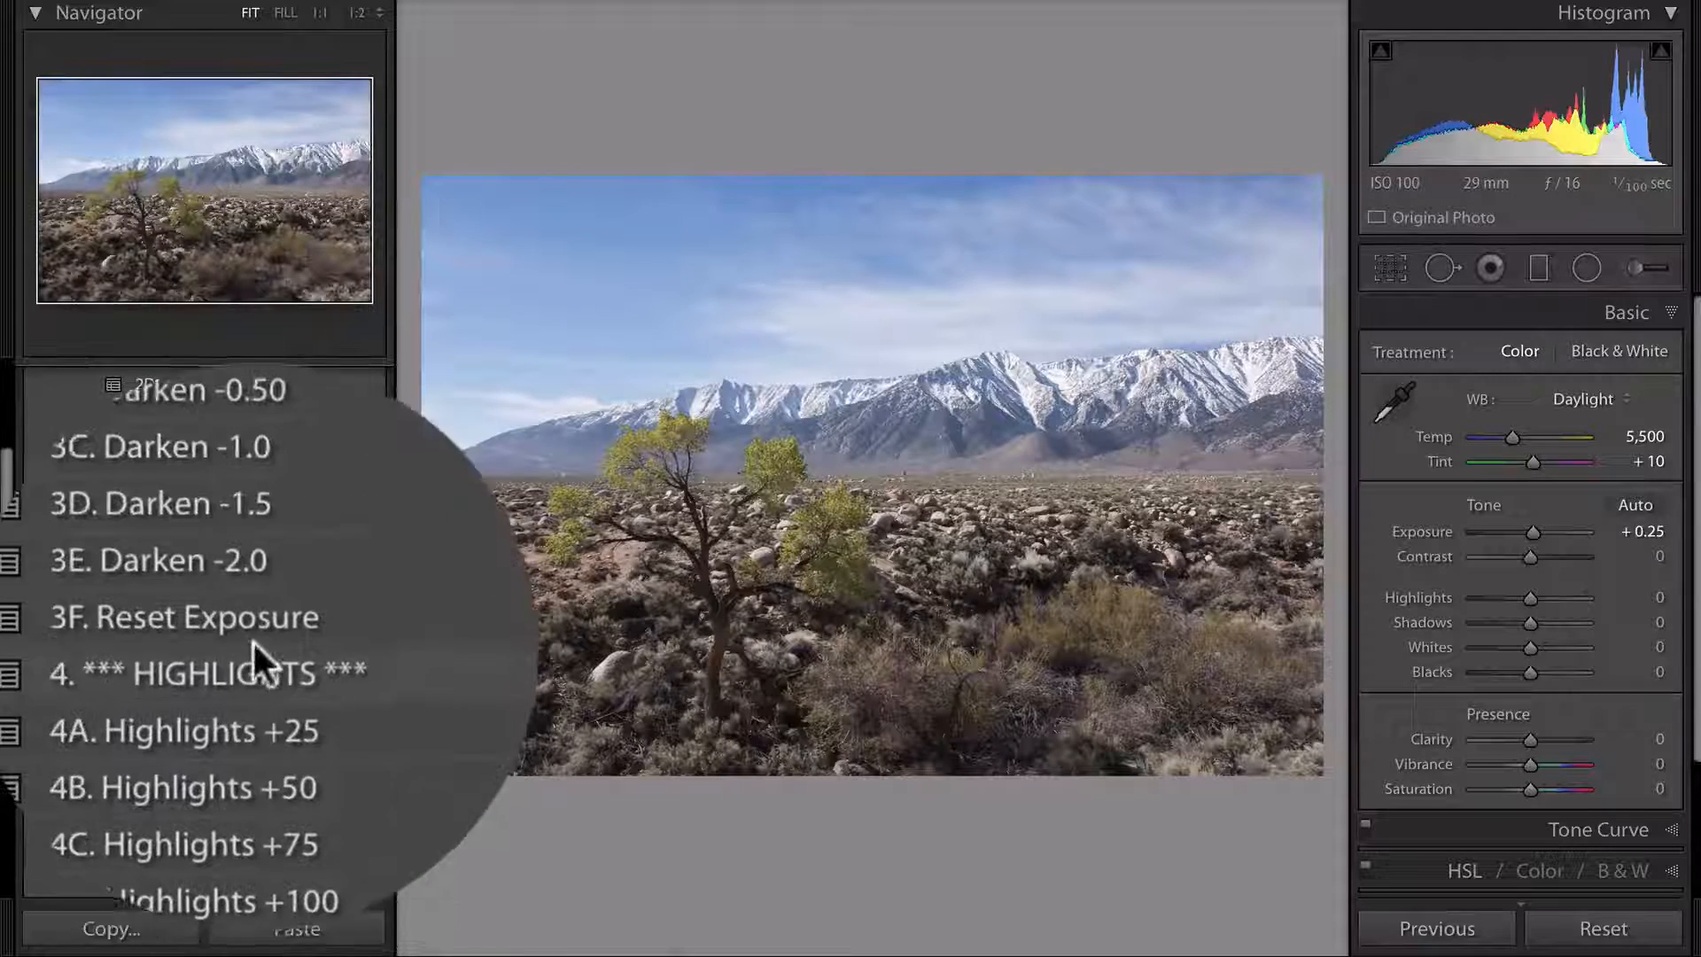
{"action": "scroll", "coordinate": [251, 690], "scroll_direction": "down", "scroll_amount": 5}
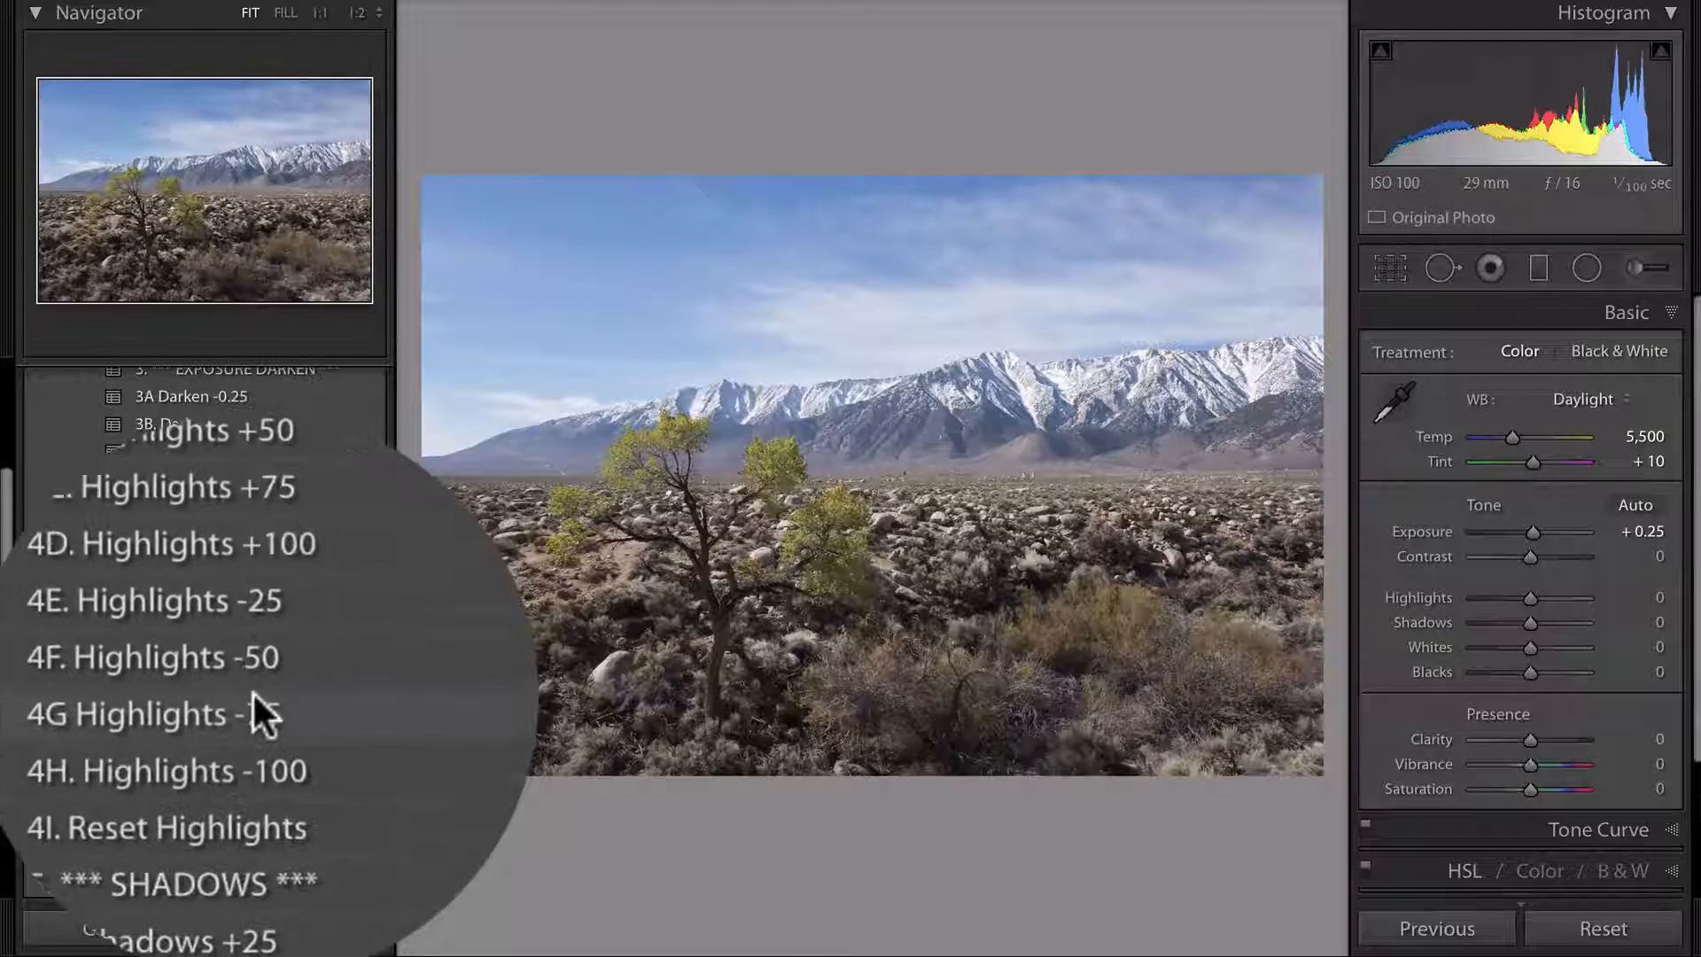
{"action": "left_click", "coordinate": [253, 702]}
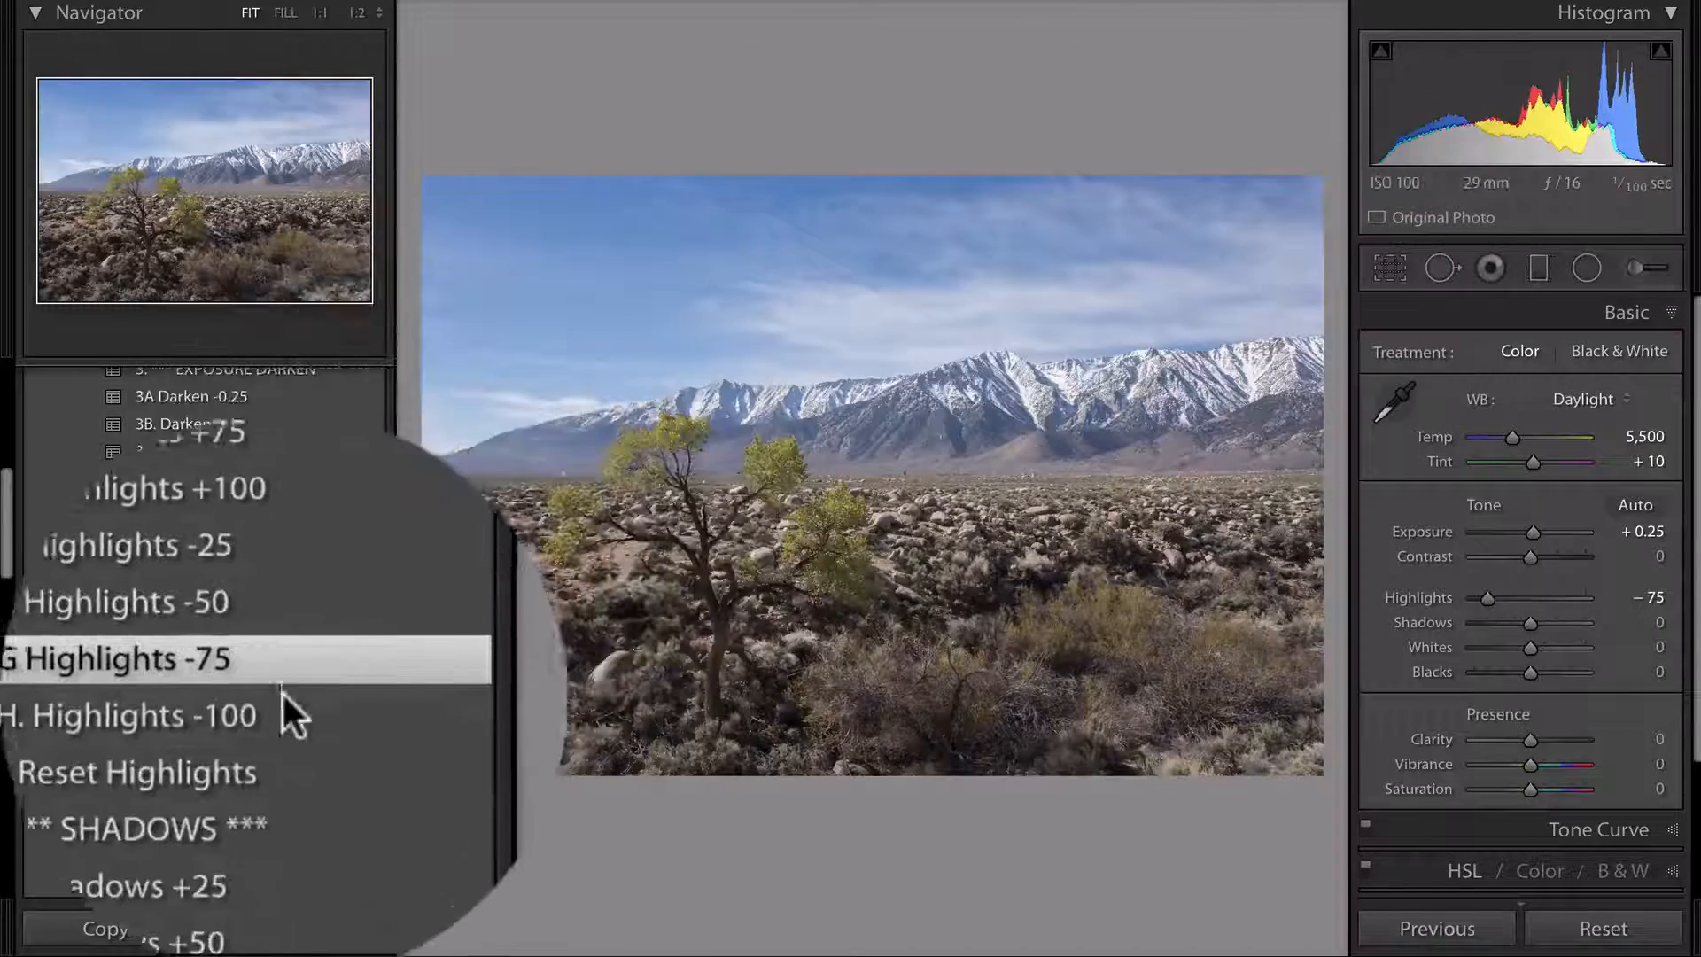
{"action": "scroll", "coordinate": [277, 690], "scroll_direction": "down", "scroll_amount": 5}
{"action": "left_click", "coordinate": [256, 694]}
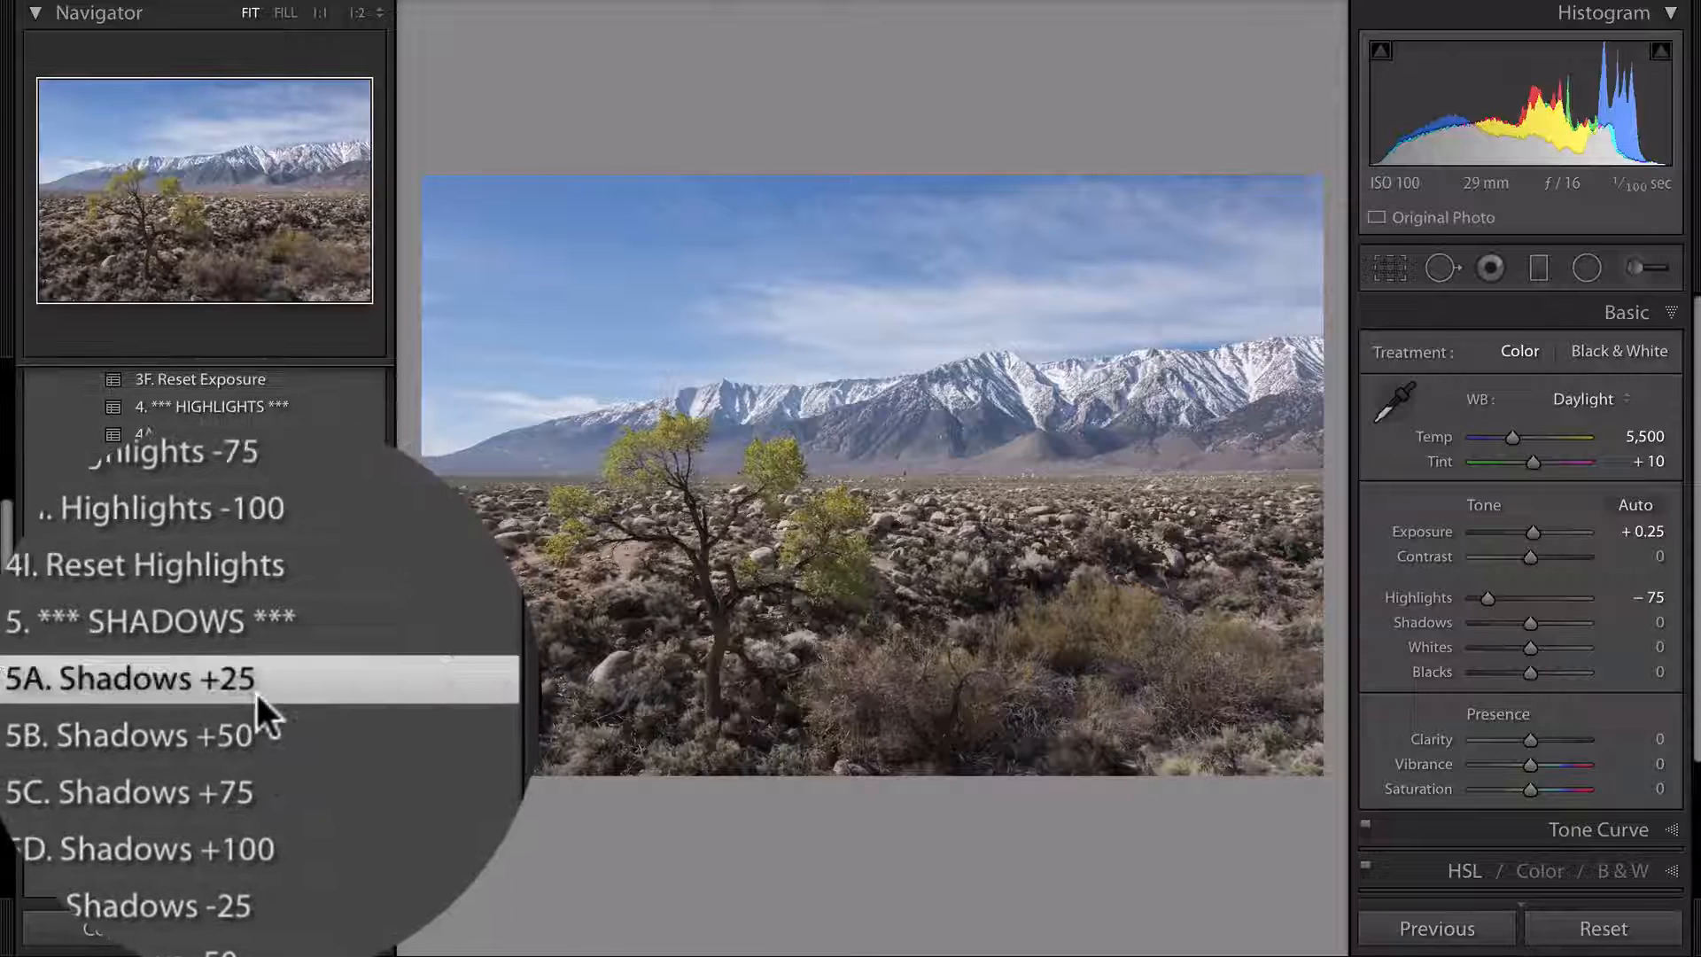
{"action": "left_click", "coordinate": [251, 694]}
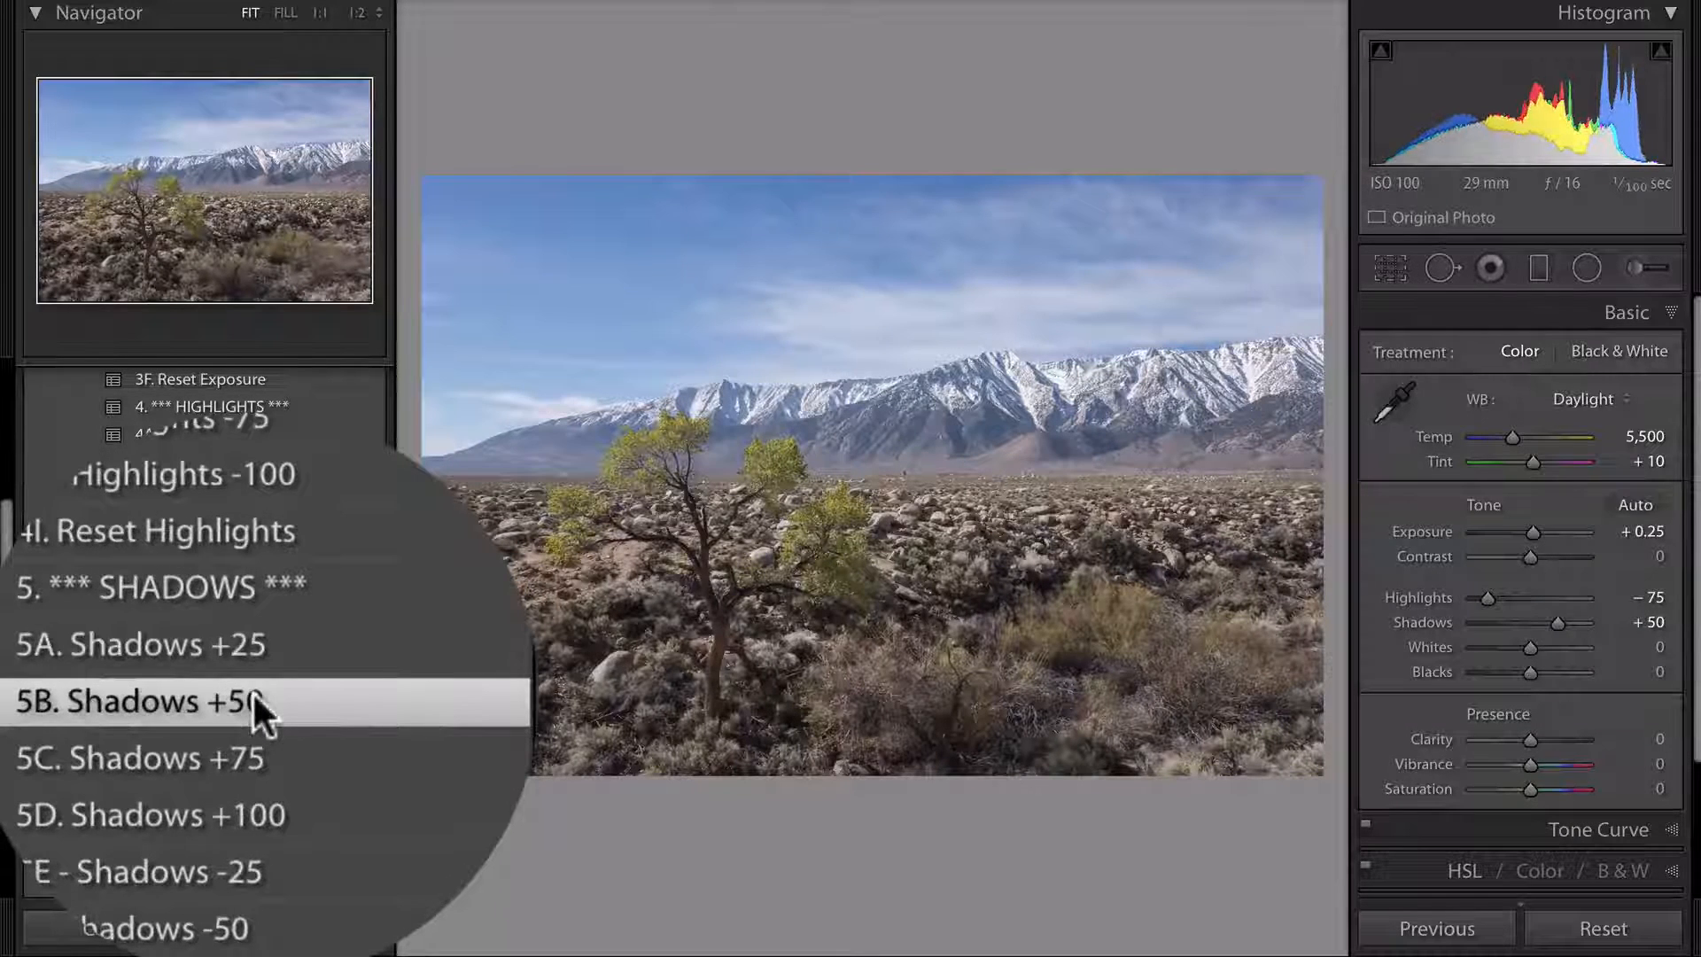
Go to the Set White and Black Points workflow stage and set Whites and Blacks automatically.
{"action": "scroll", "coordinate": [252, 690], "scroll_direction": "down", "scroll_amount": 5}
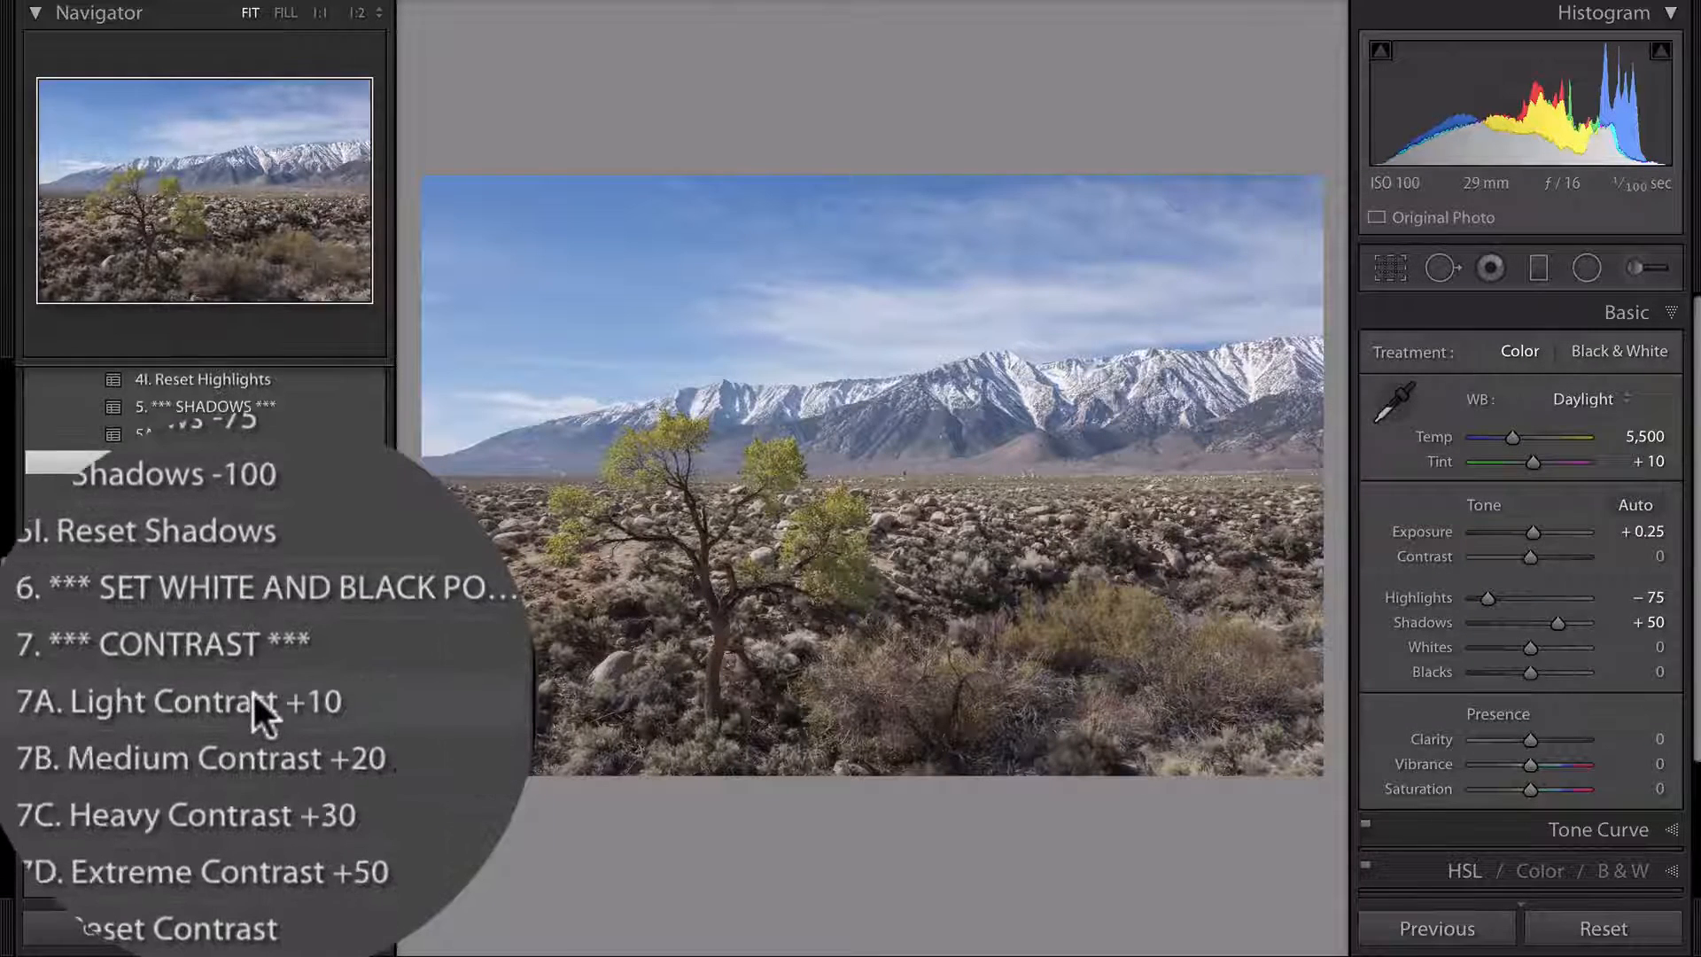
{"action": "scroll", "coordinate": [251, 691], "scroll_direction": "up", "scroll_amount": 2}
{"action": "left_click", "coordinate": [266, 696]}
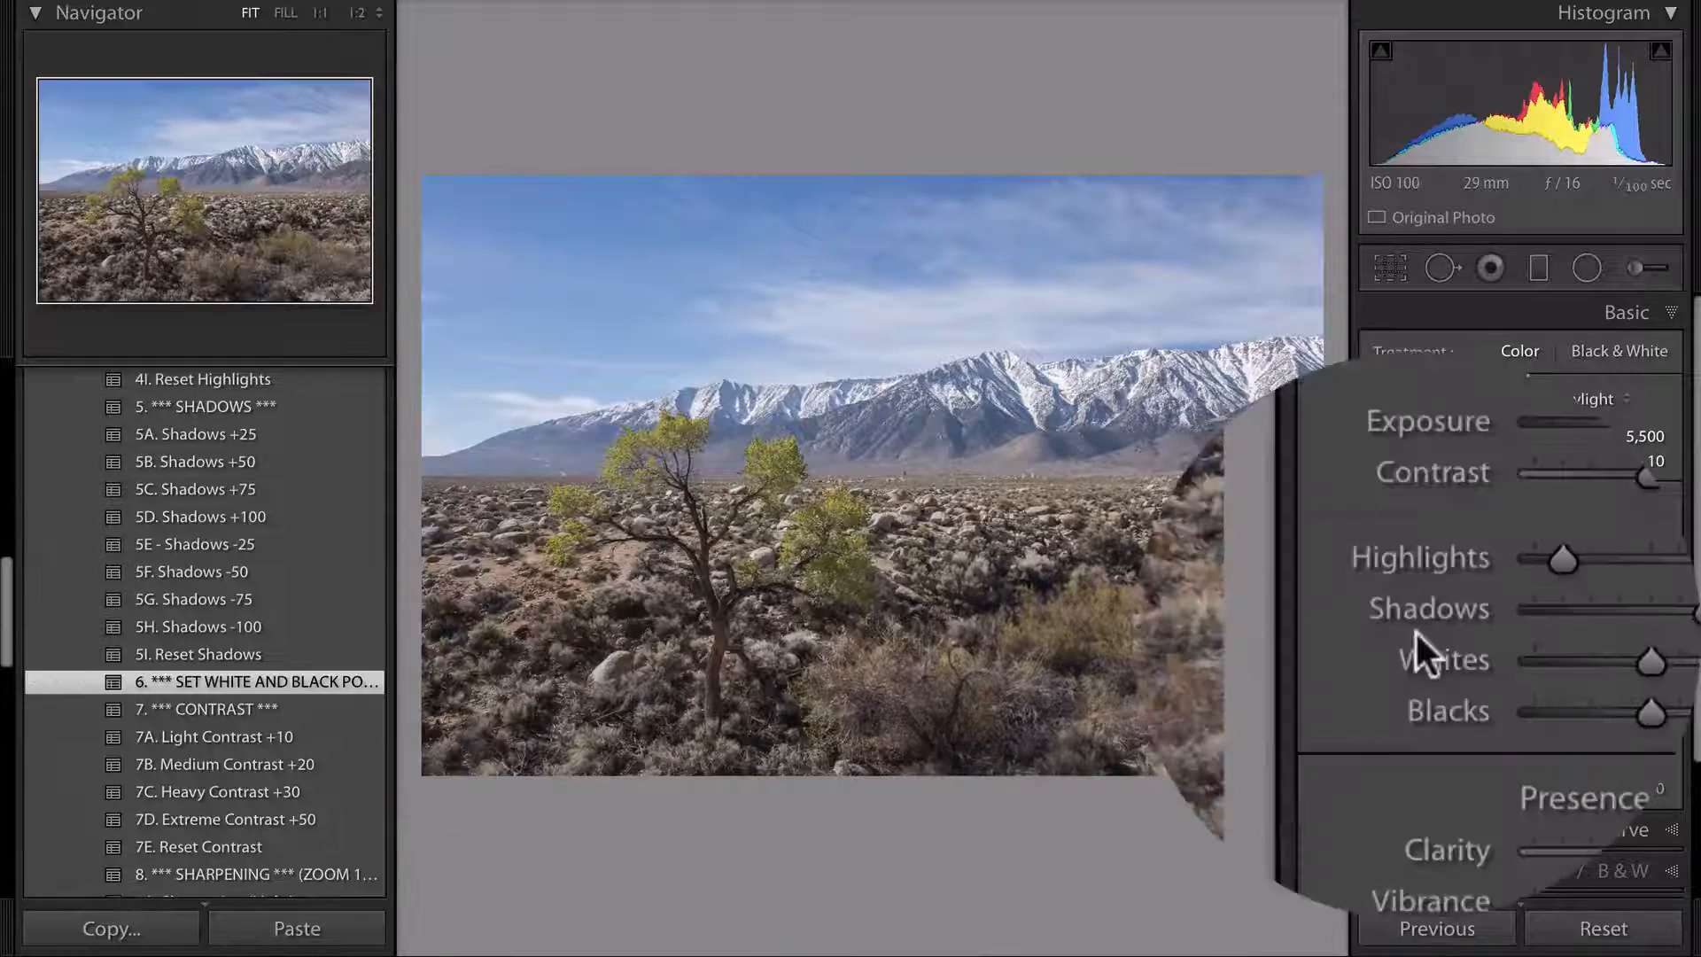
{"action": "key", "text": "shift"}
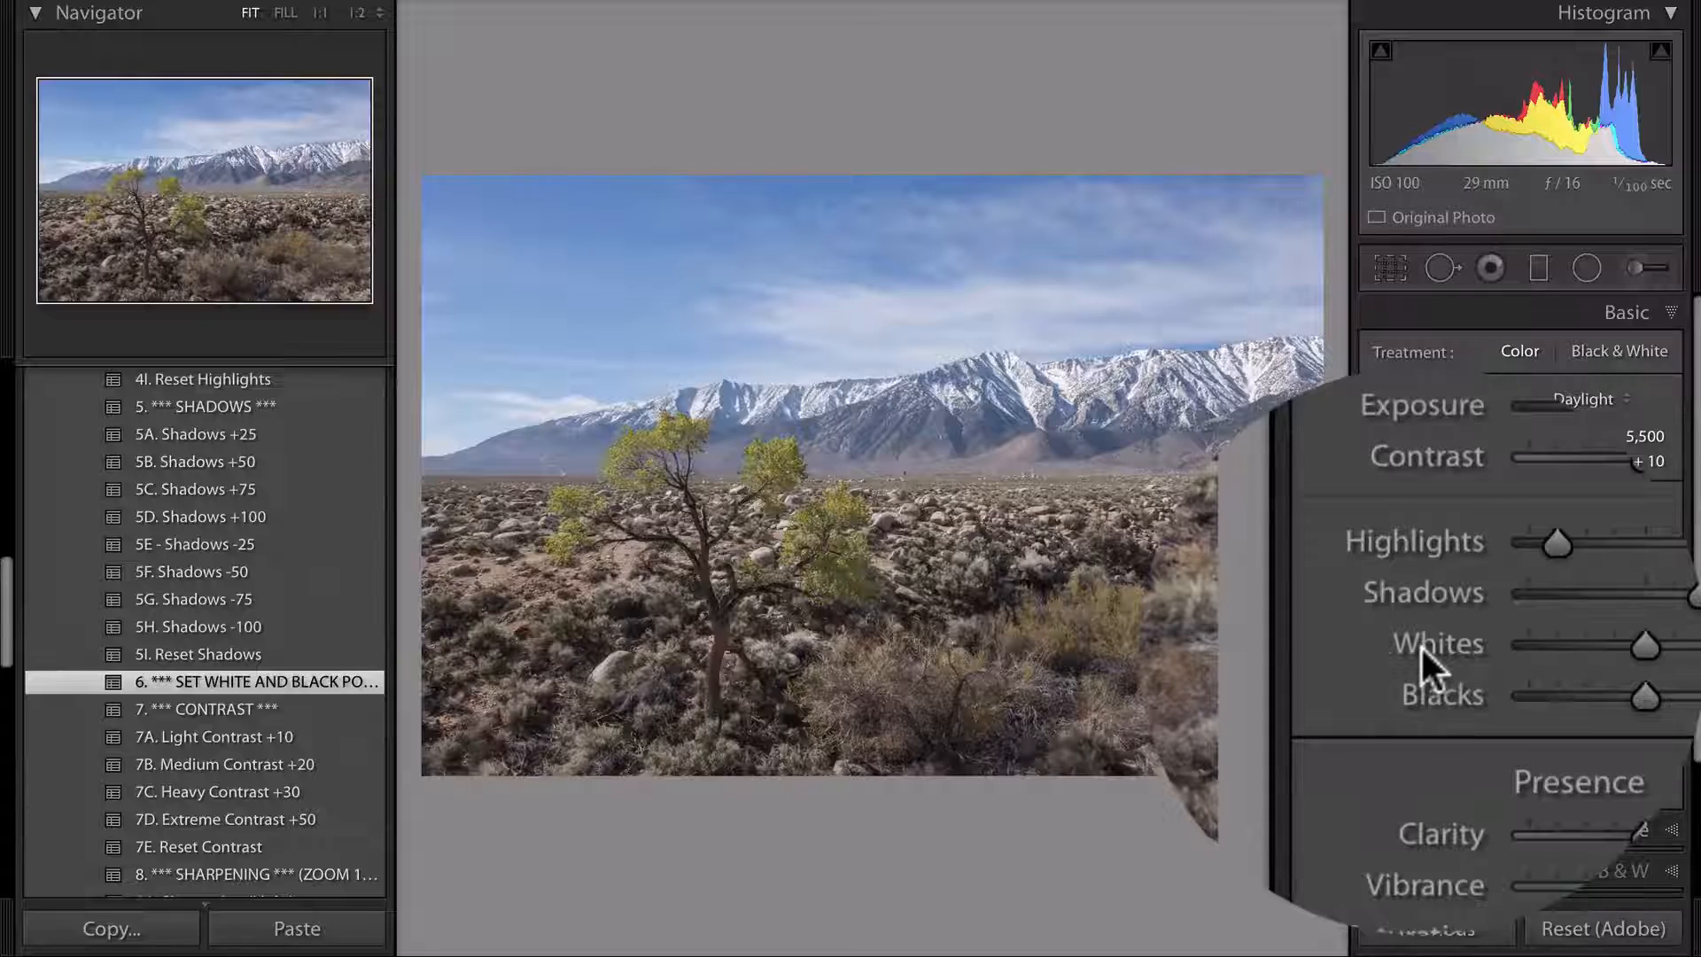
{"action": "double_click", "coordinate": [1422, 645], "text": "shift"}
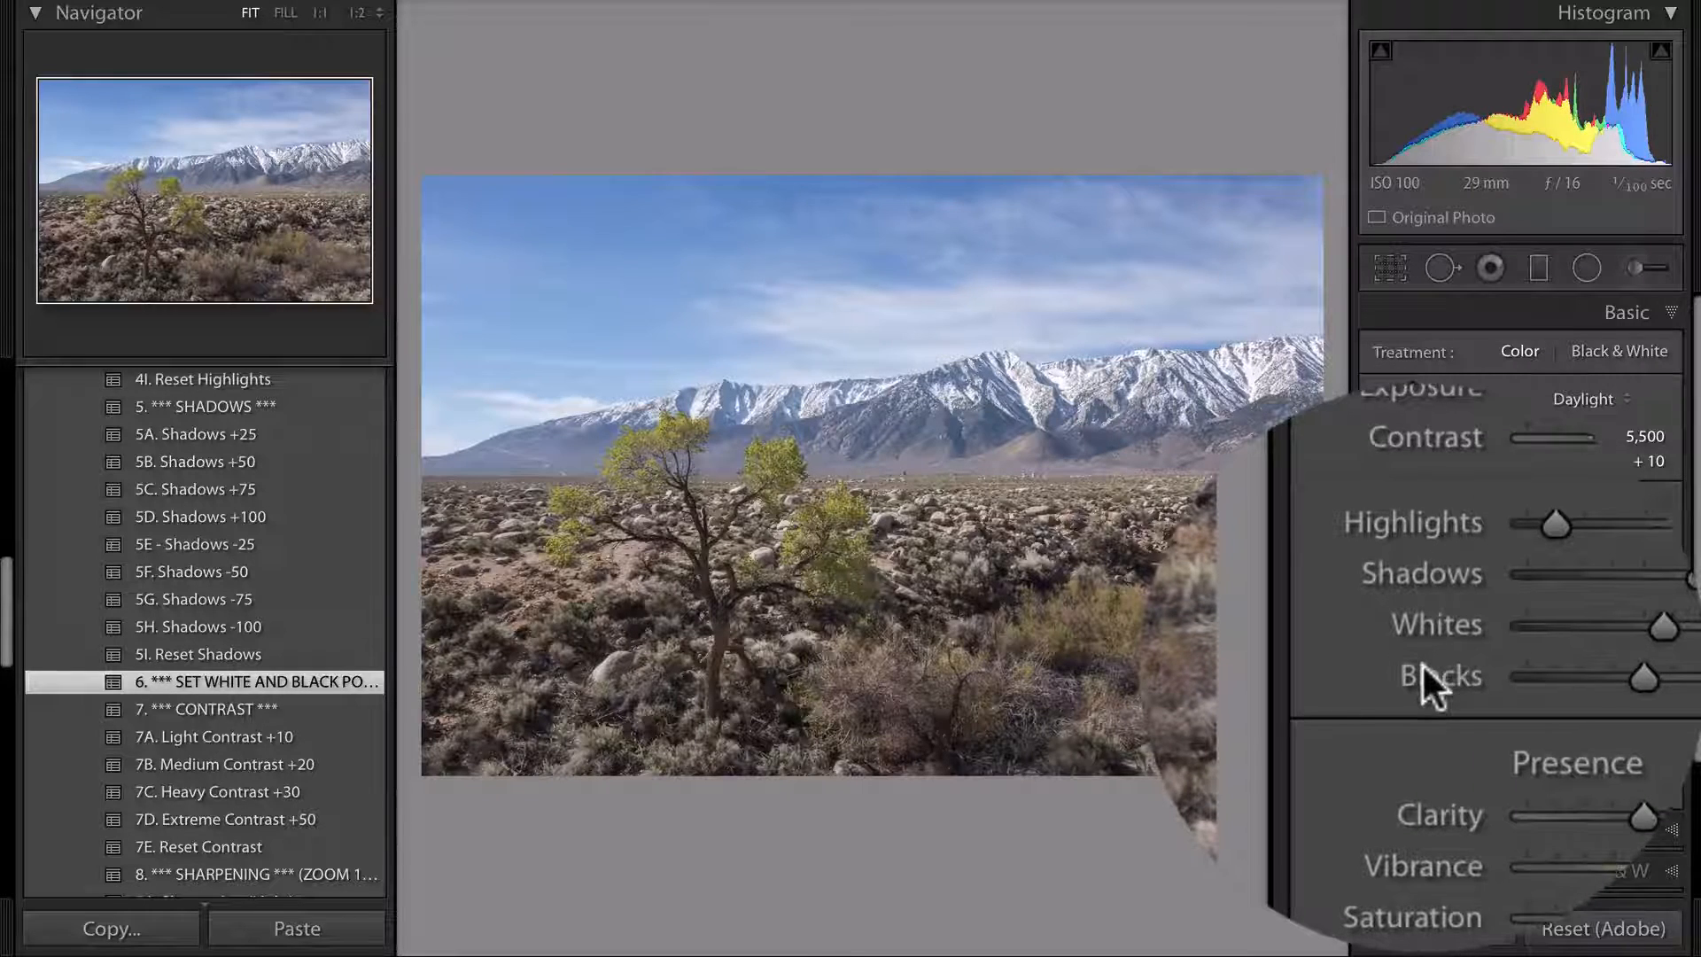
{"action": "double_click", "coordinate": [1421, 661], "text": "shift"}
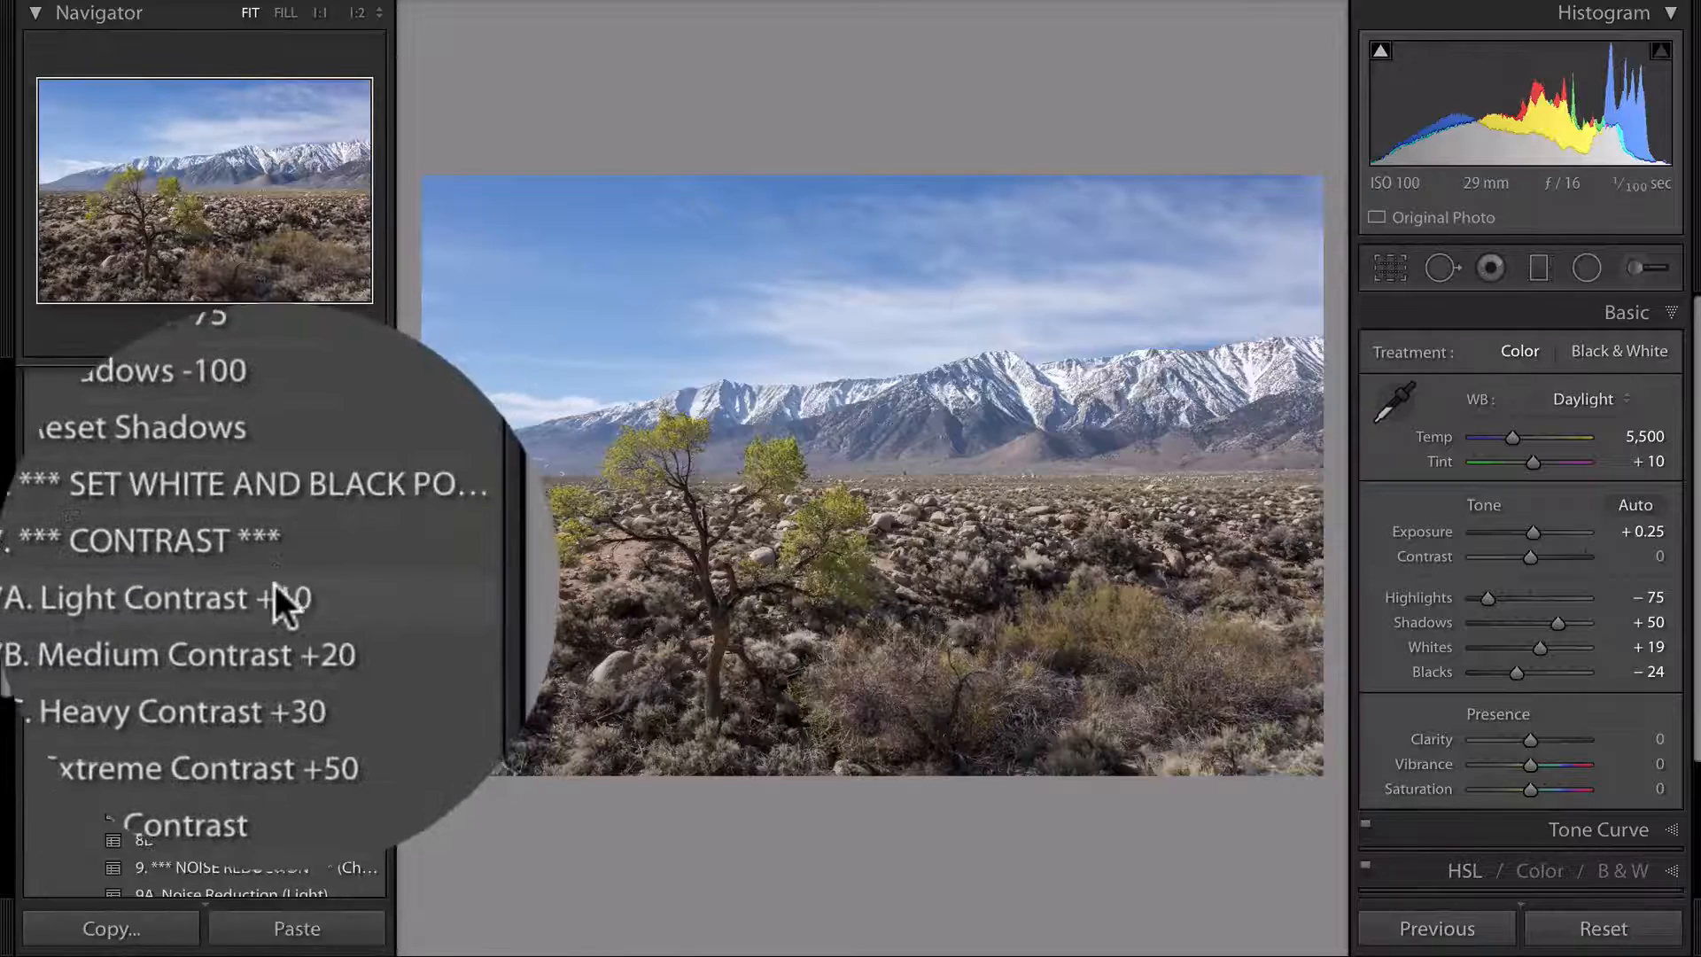
Apply the Medium Contrast +20 preset and the Sharpening (Light) preset to the photo.
{"action": "left_click", "coordinate": [272, 581]}
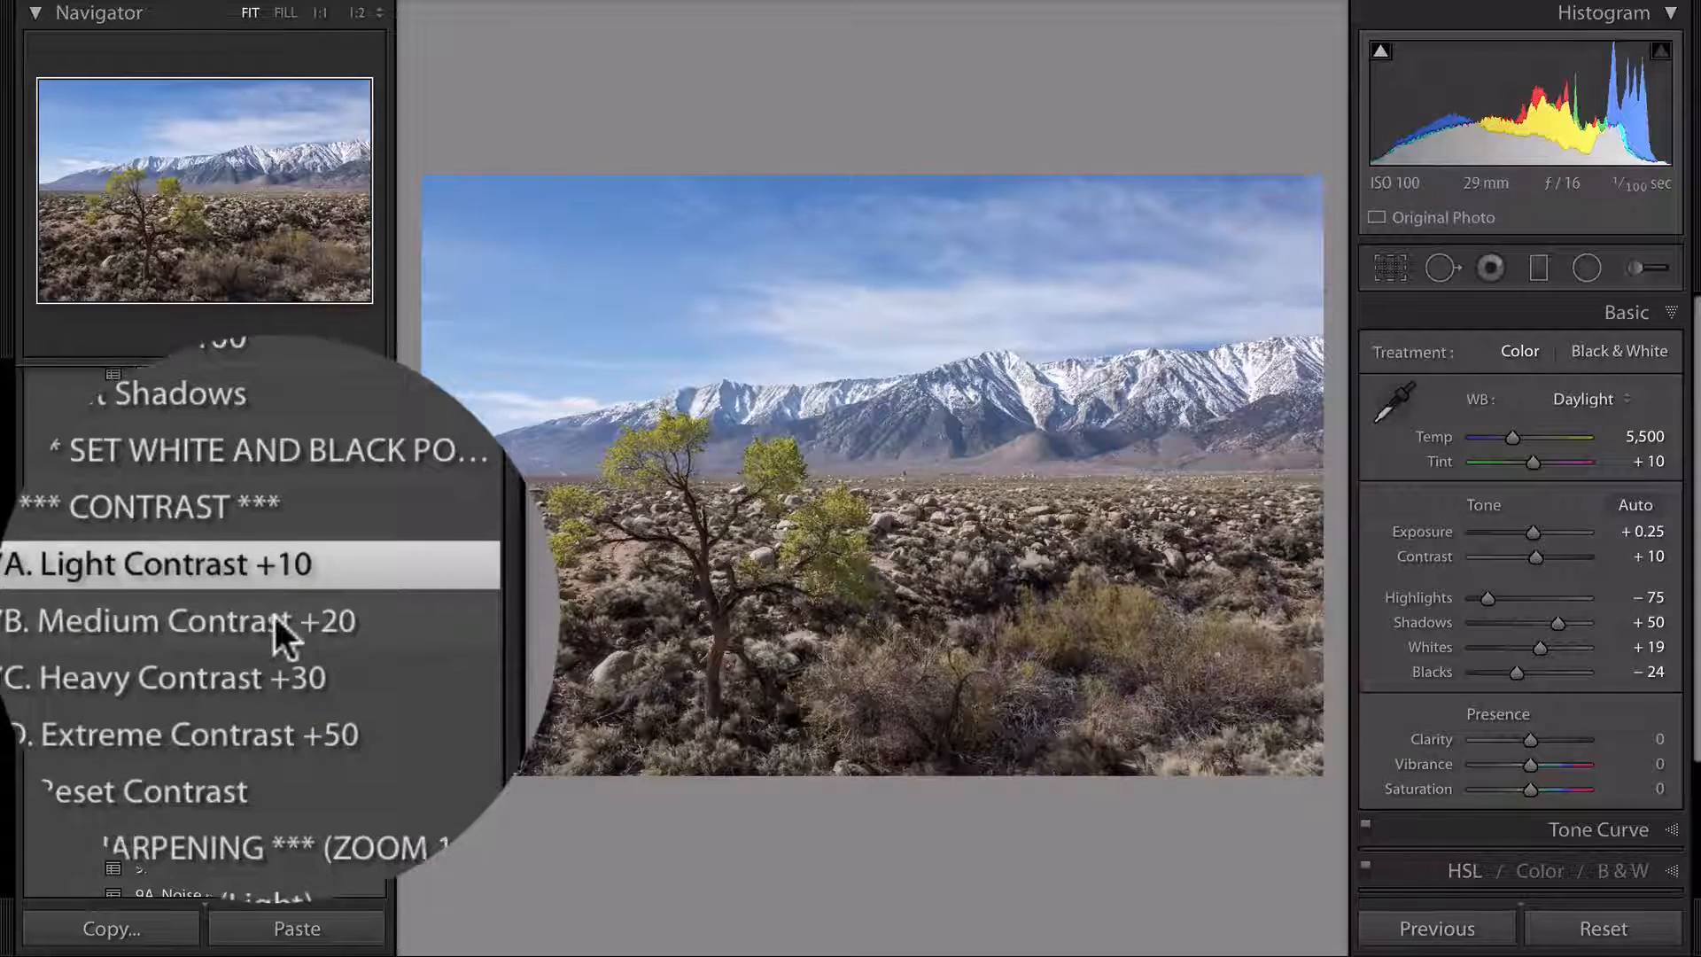
{"action": "left_click", "coordinate": [273, 613]}
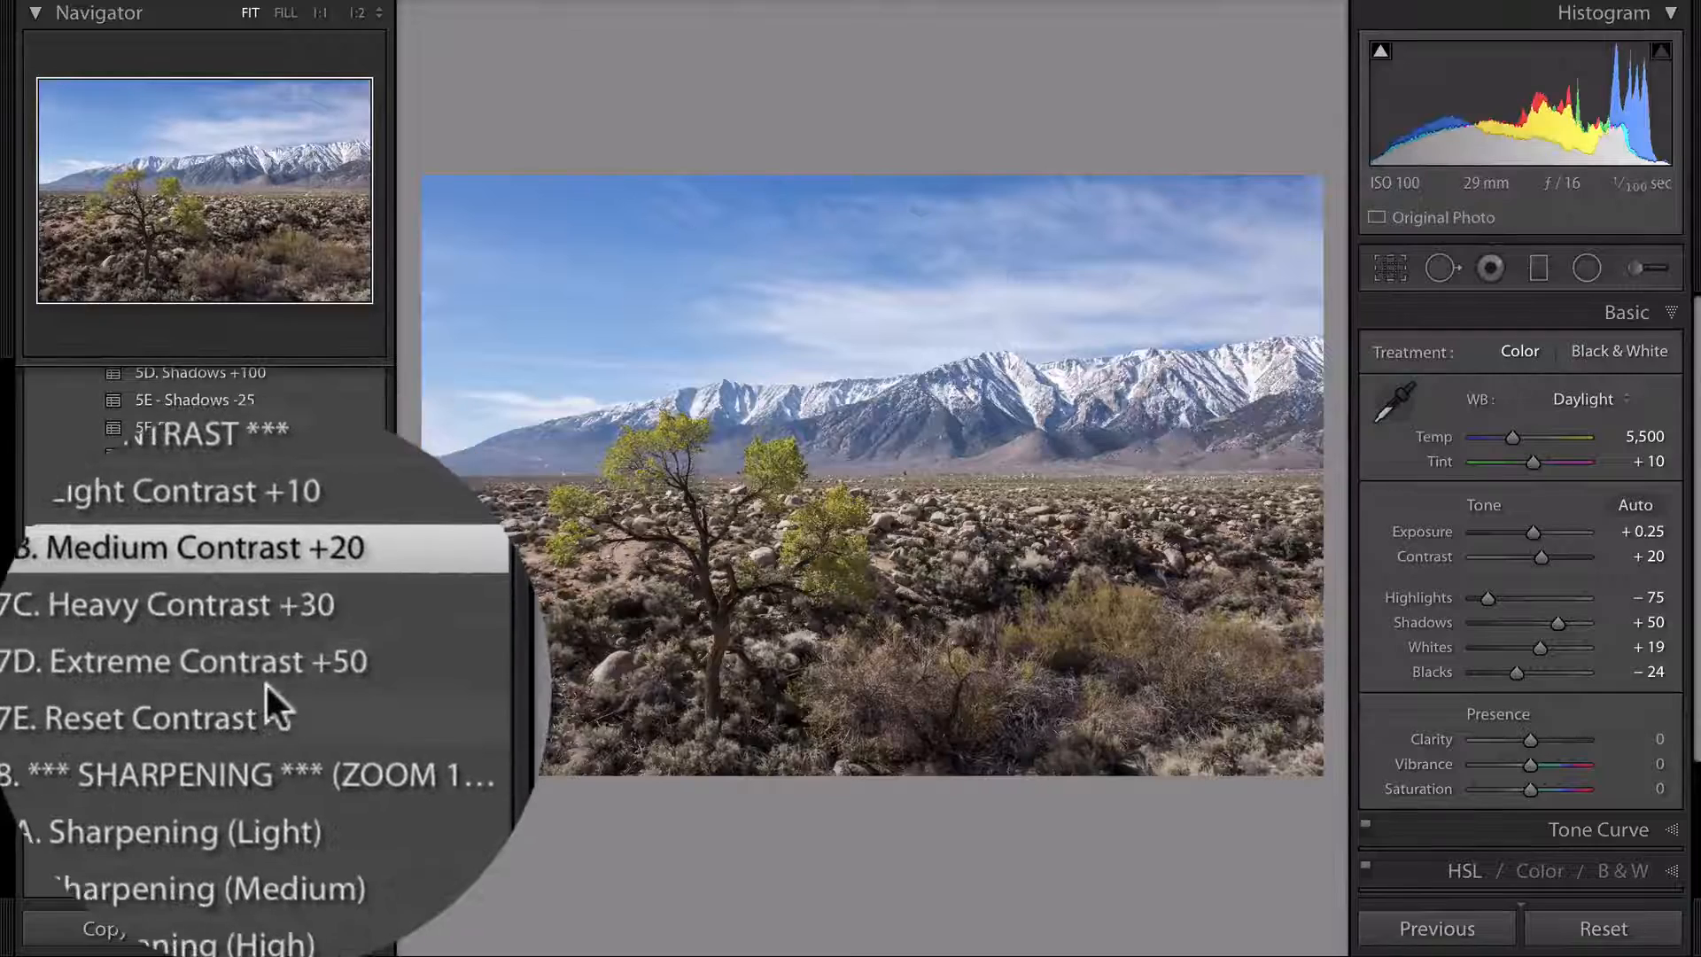
{"action": "scroll", "coordinate": [265, 682], "scroll_direction": "down", "scroll_amount": 2}
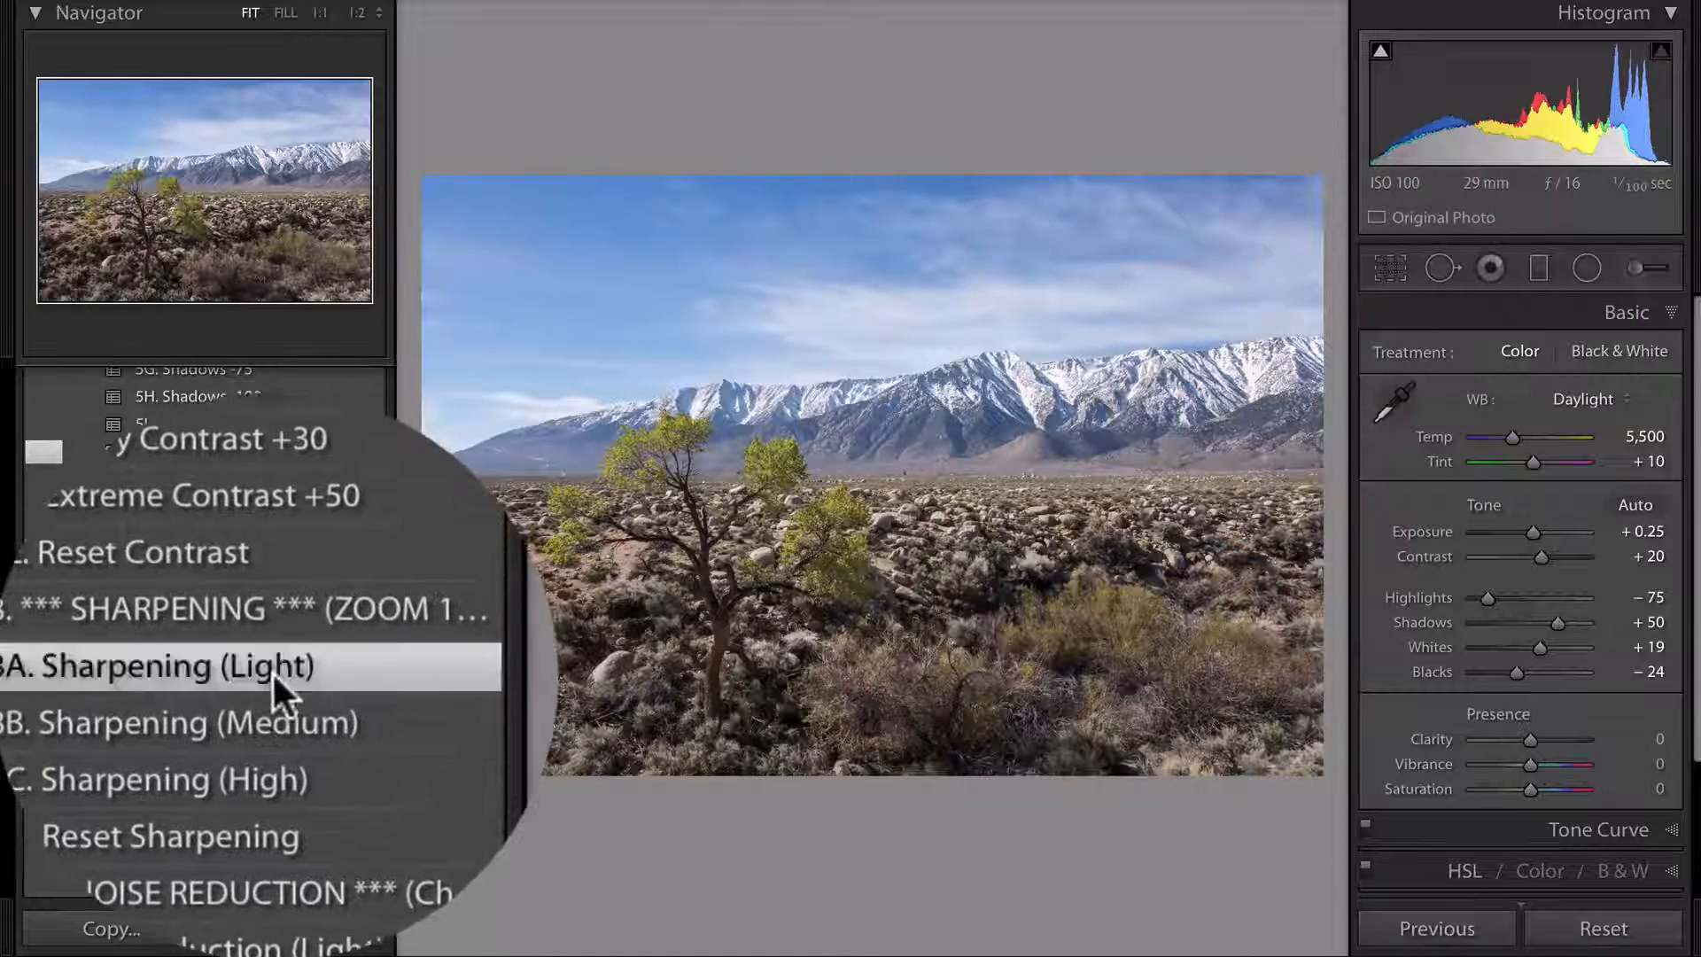
Apply the Noise Reduction (Light) preset and the Vignette (Light) preset to the photo.
{"action": "scroll", "coordinate": [273, 672], "scroll_direction": "down", "scroll_amount": 2}
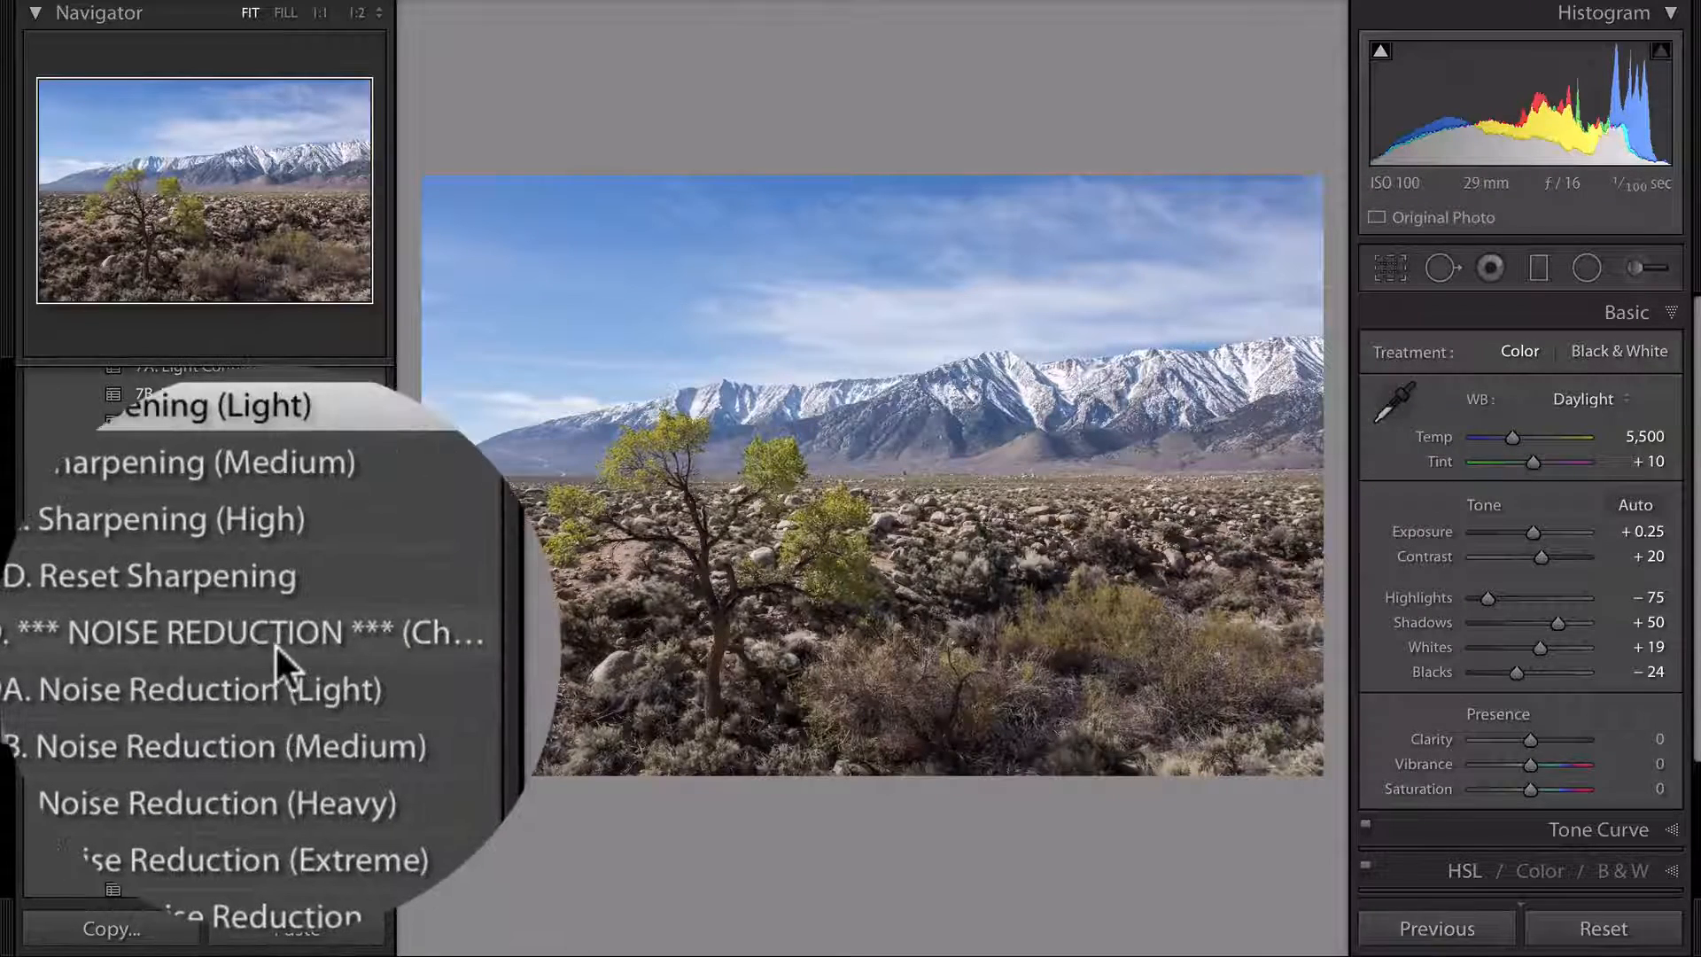
{"action": "left_click", "coordinate": [277, 666]}
{"action": "scroll", "coordinate": [277, 665], "scroll_direction": "down", "scroll_amount": 3}
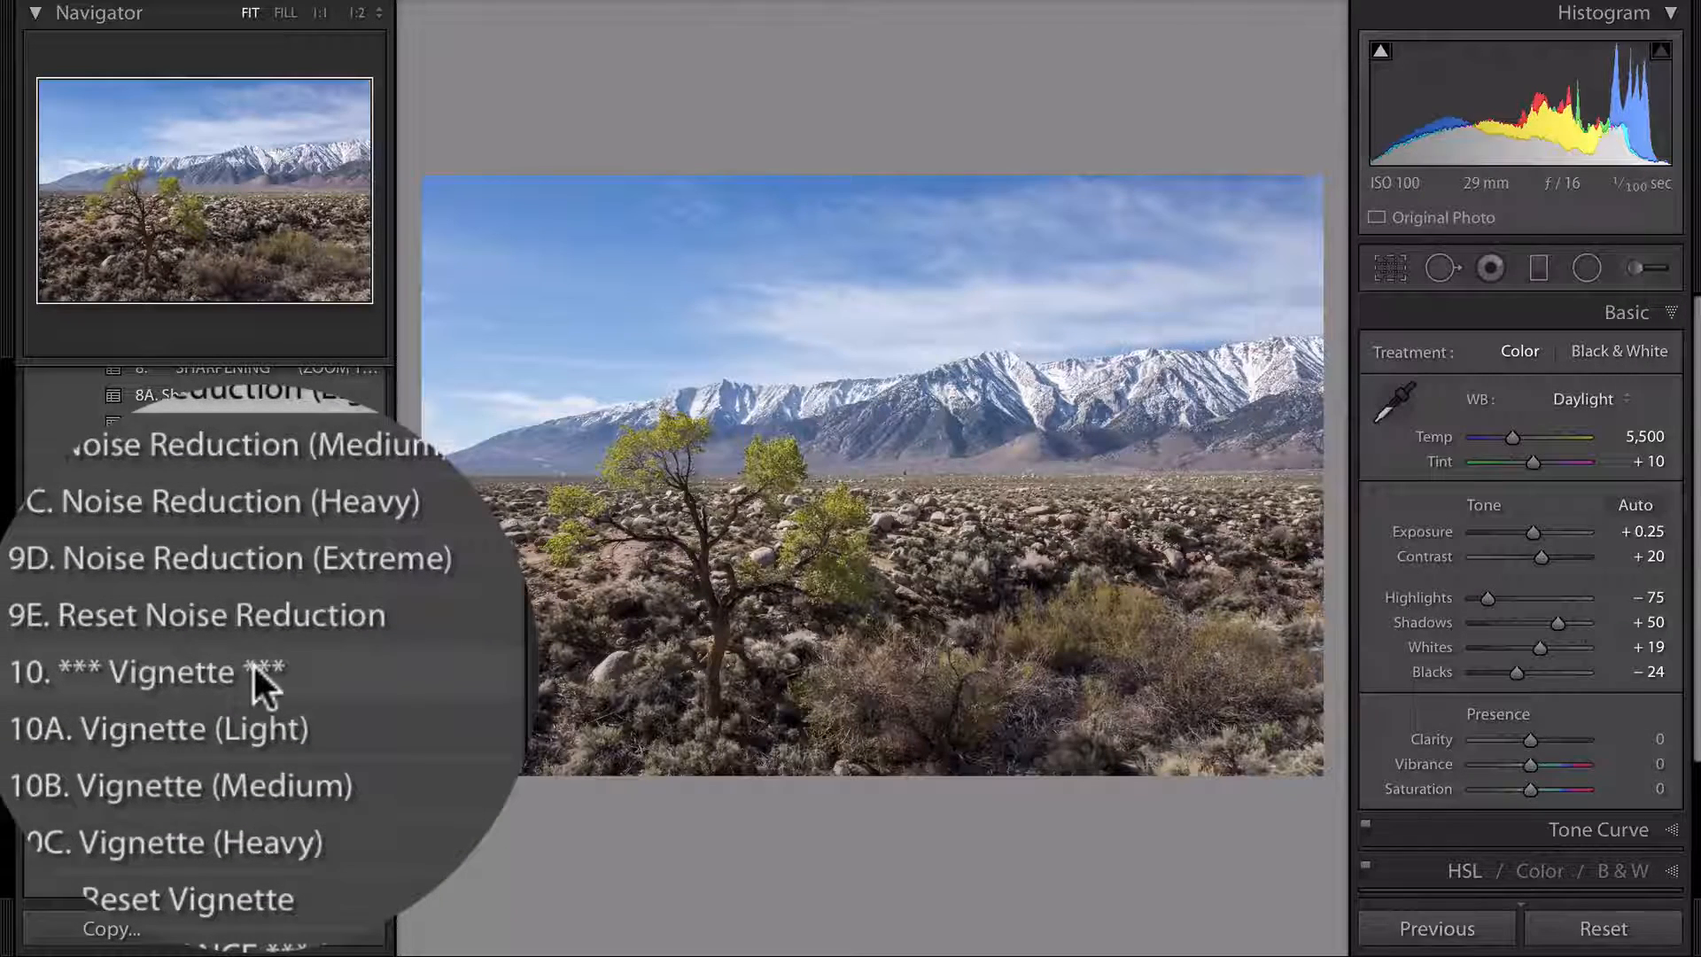
{"action": "left_click", "coordinate": [255, 688]}
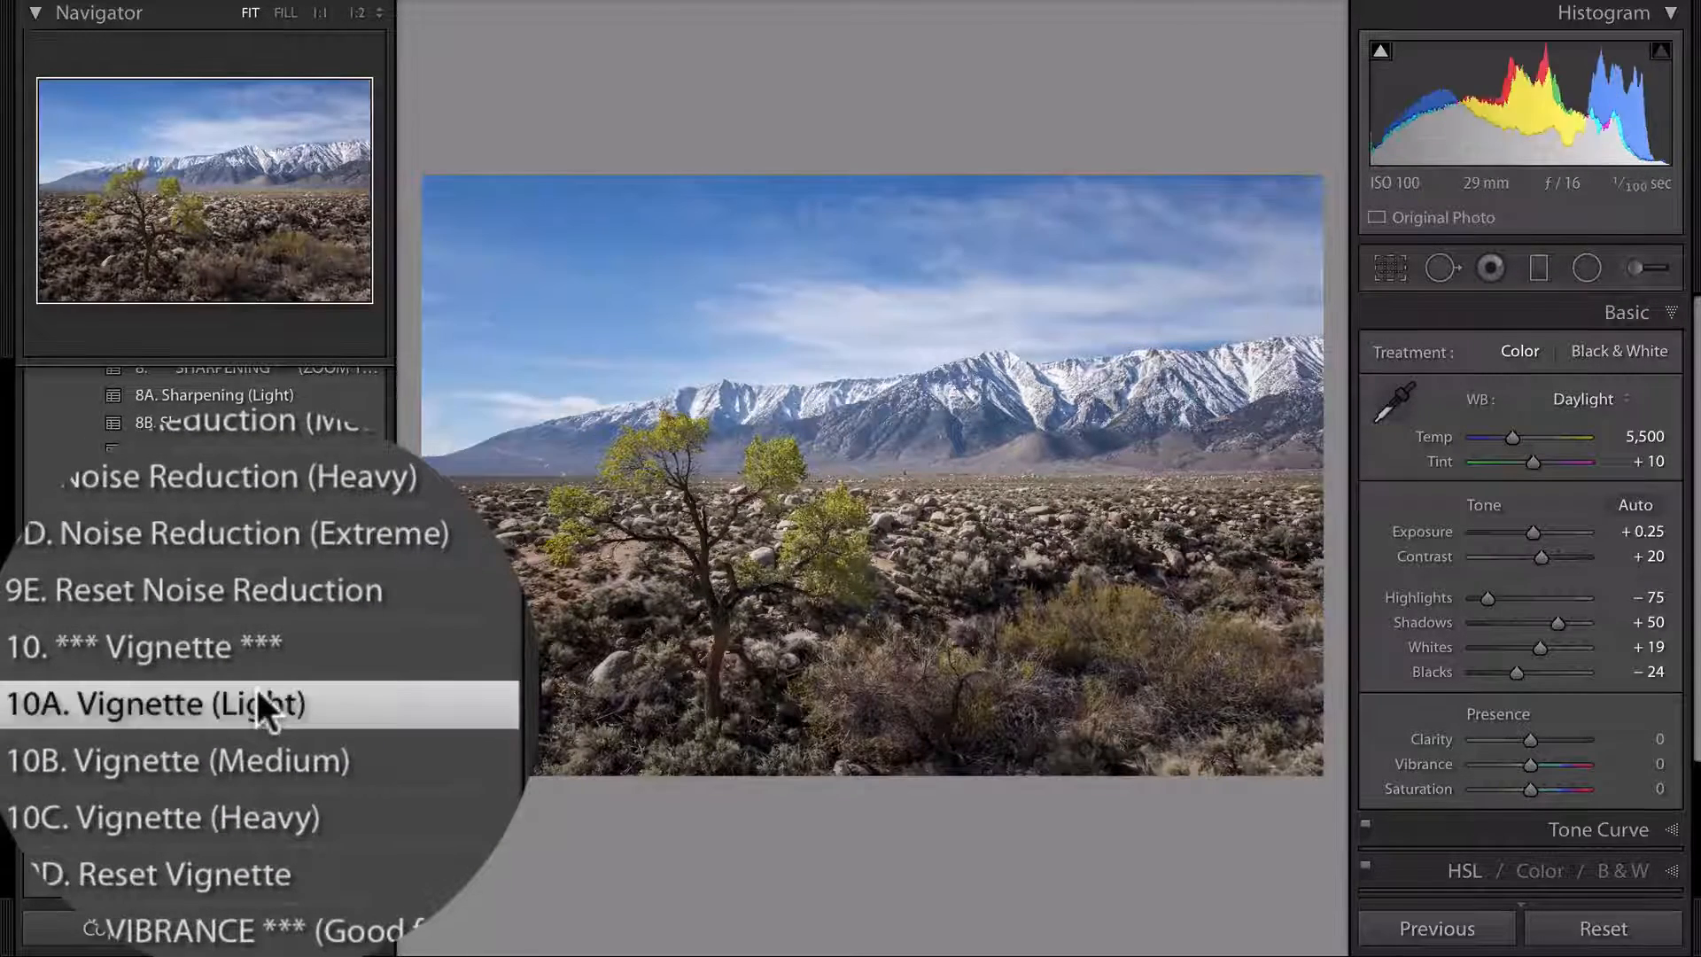
Apply the Vibrance (Light) preset to the photo.
{"action": "scroll", "coordinate": [255, 688], "scroll_direction": "down", "scroll_amount": 1}
{"action": "scroll", "coordinate": [256, 686], "scroll_direction": "down", "scroll_amount": 4}
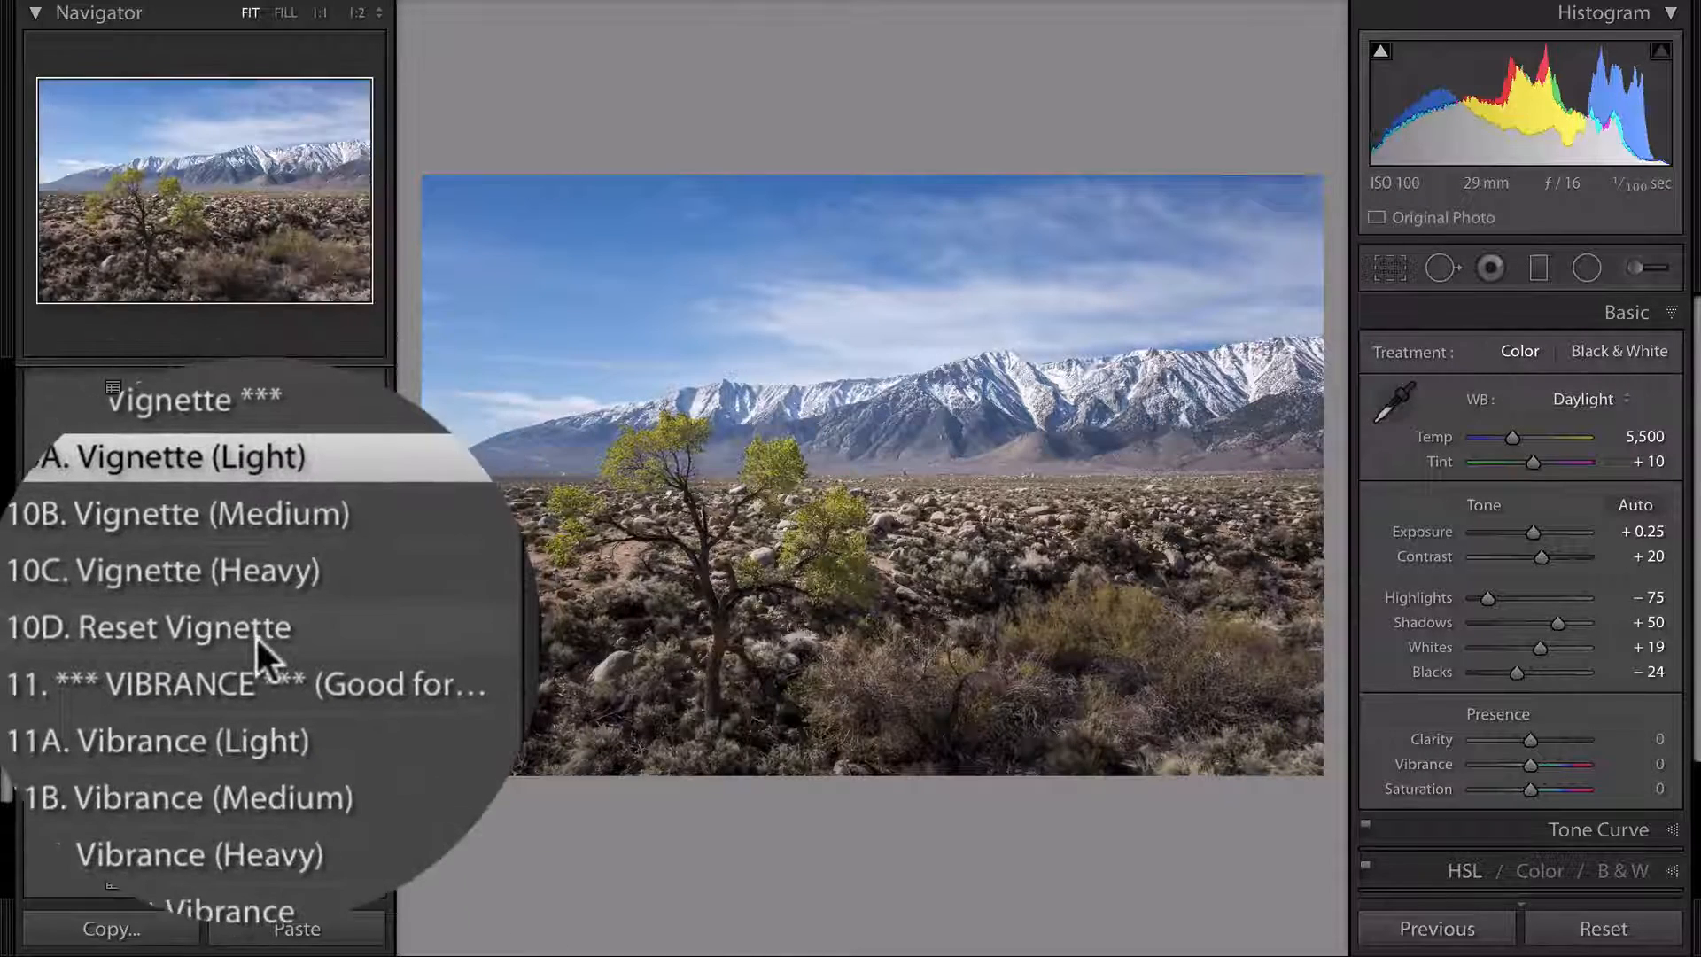
{"action": "left_click", "coordinate": [265, 689]}
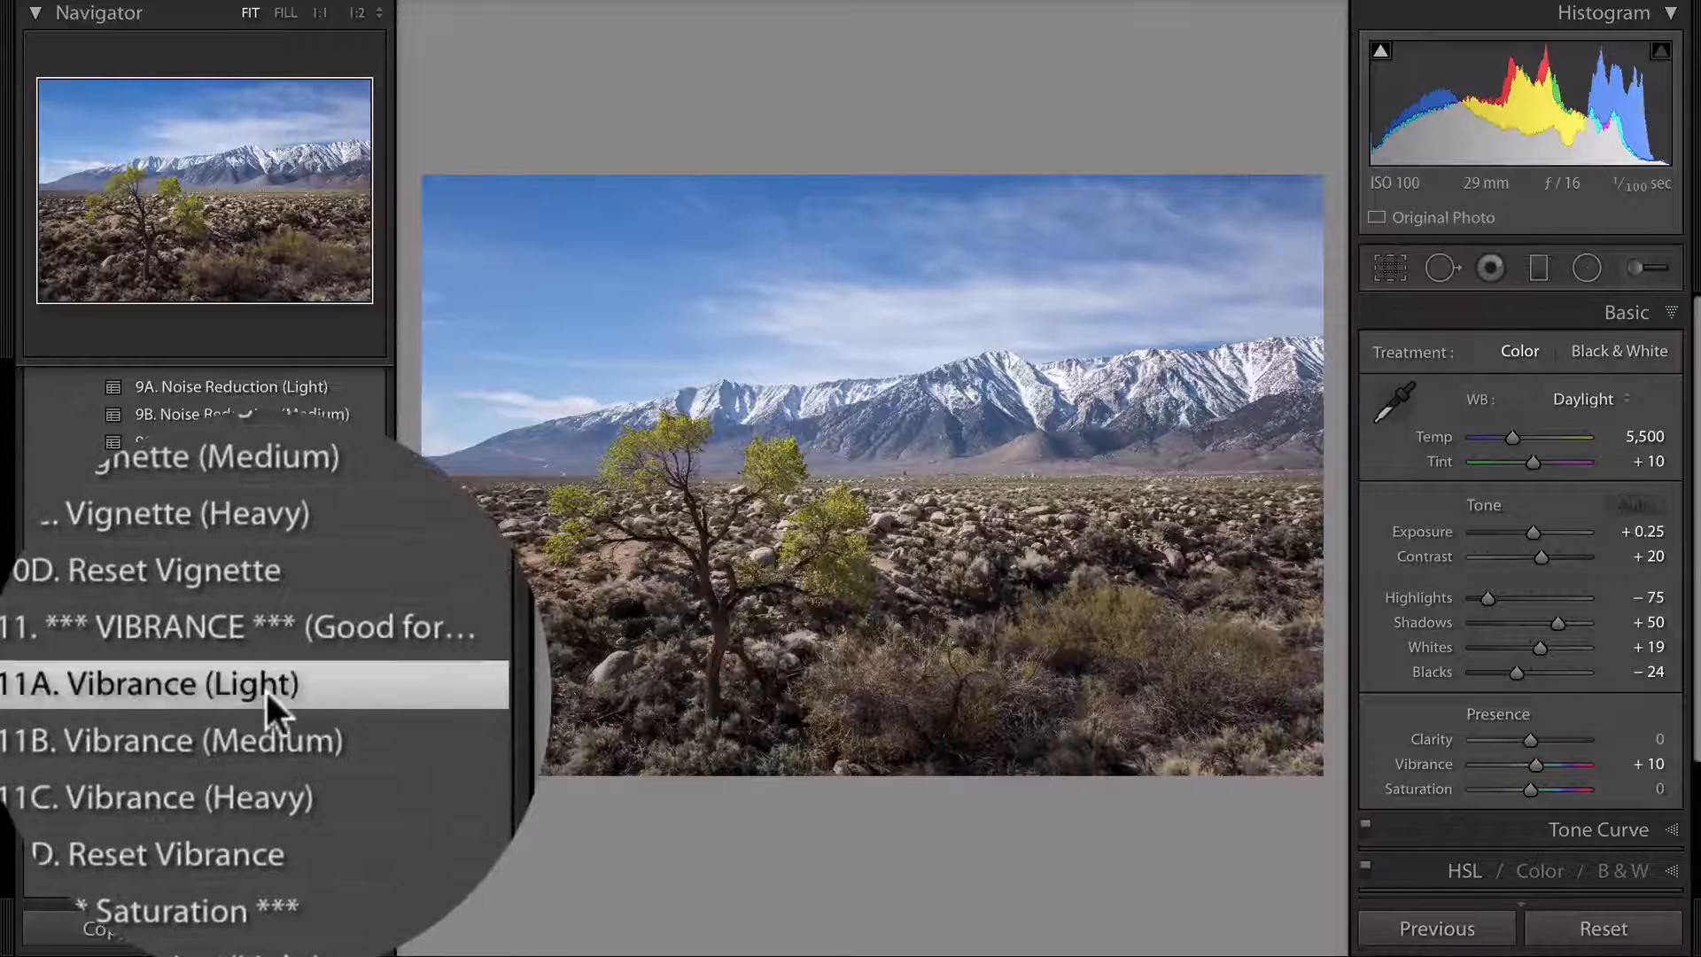
{"action": "scroll", "coordinate": [265, 689], "scroll_direction": "down", "scroll_amount": 1}
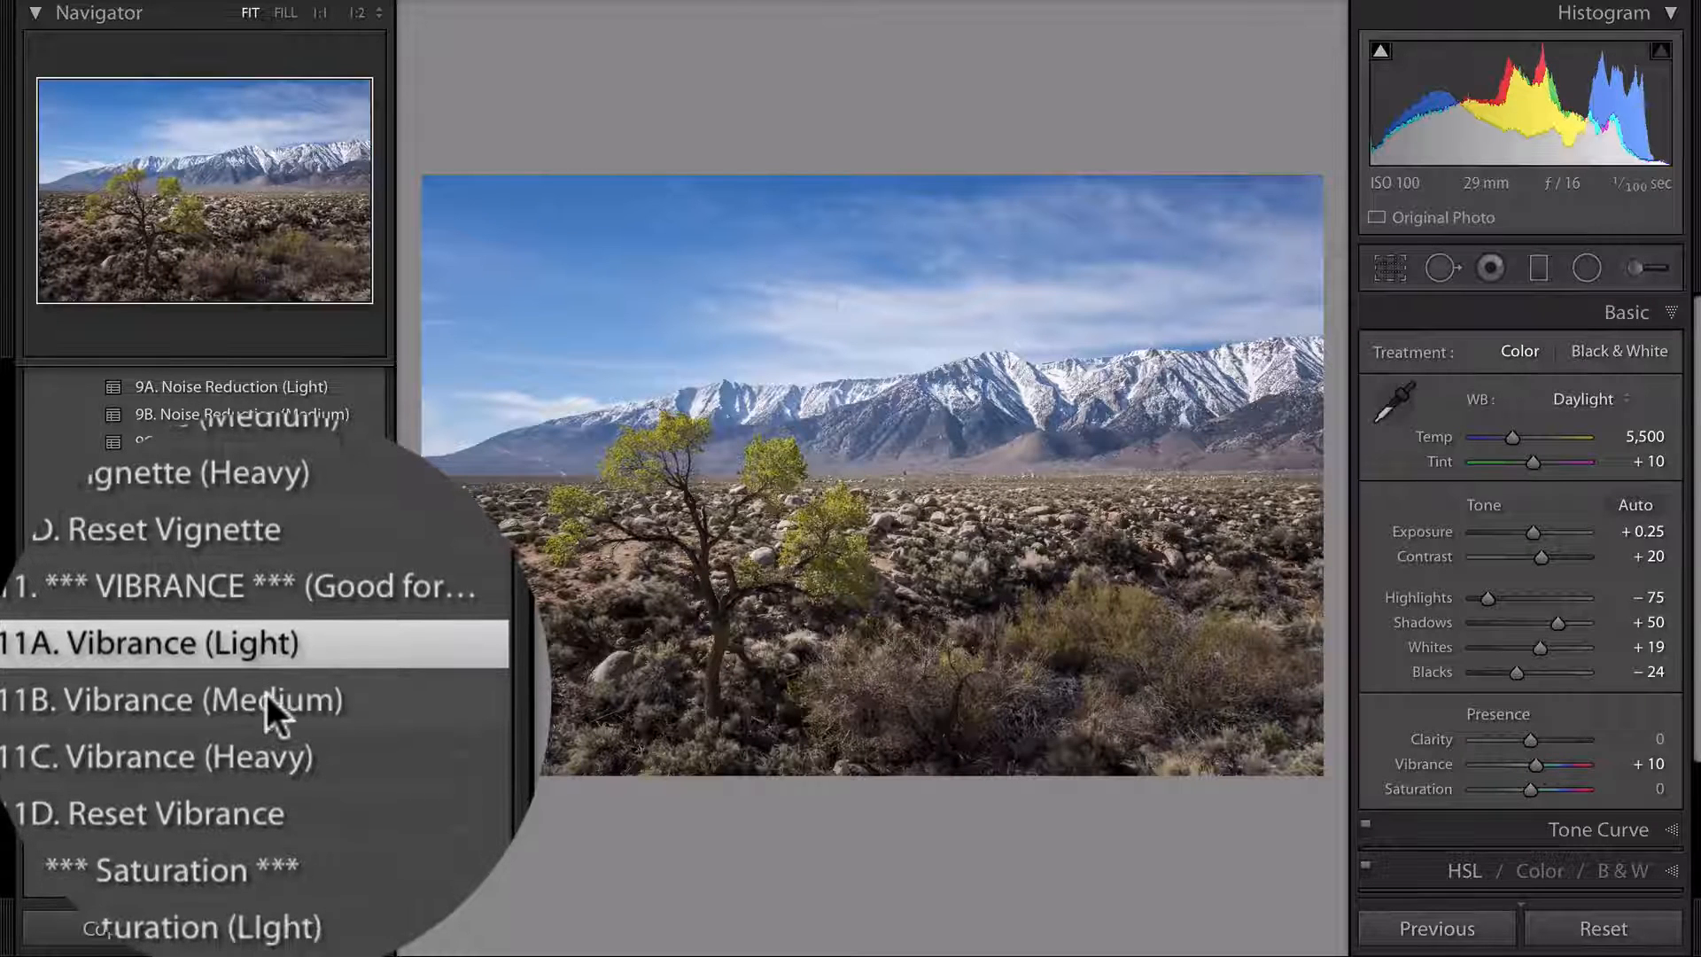
Try the Vibrance (Medium) preset on the photo and settle on the Vibrance (Heavy) preset.
{"action": "left_click", "coordinate": [265, 691]}
{"action": "scroll", "coordinate": [264, 690], "scroll_direction": "down", "scroll_amount": 1}
{"action": "left_click", "coordinate": [260, 691]}
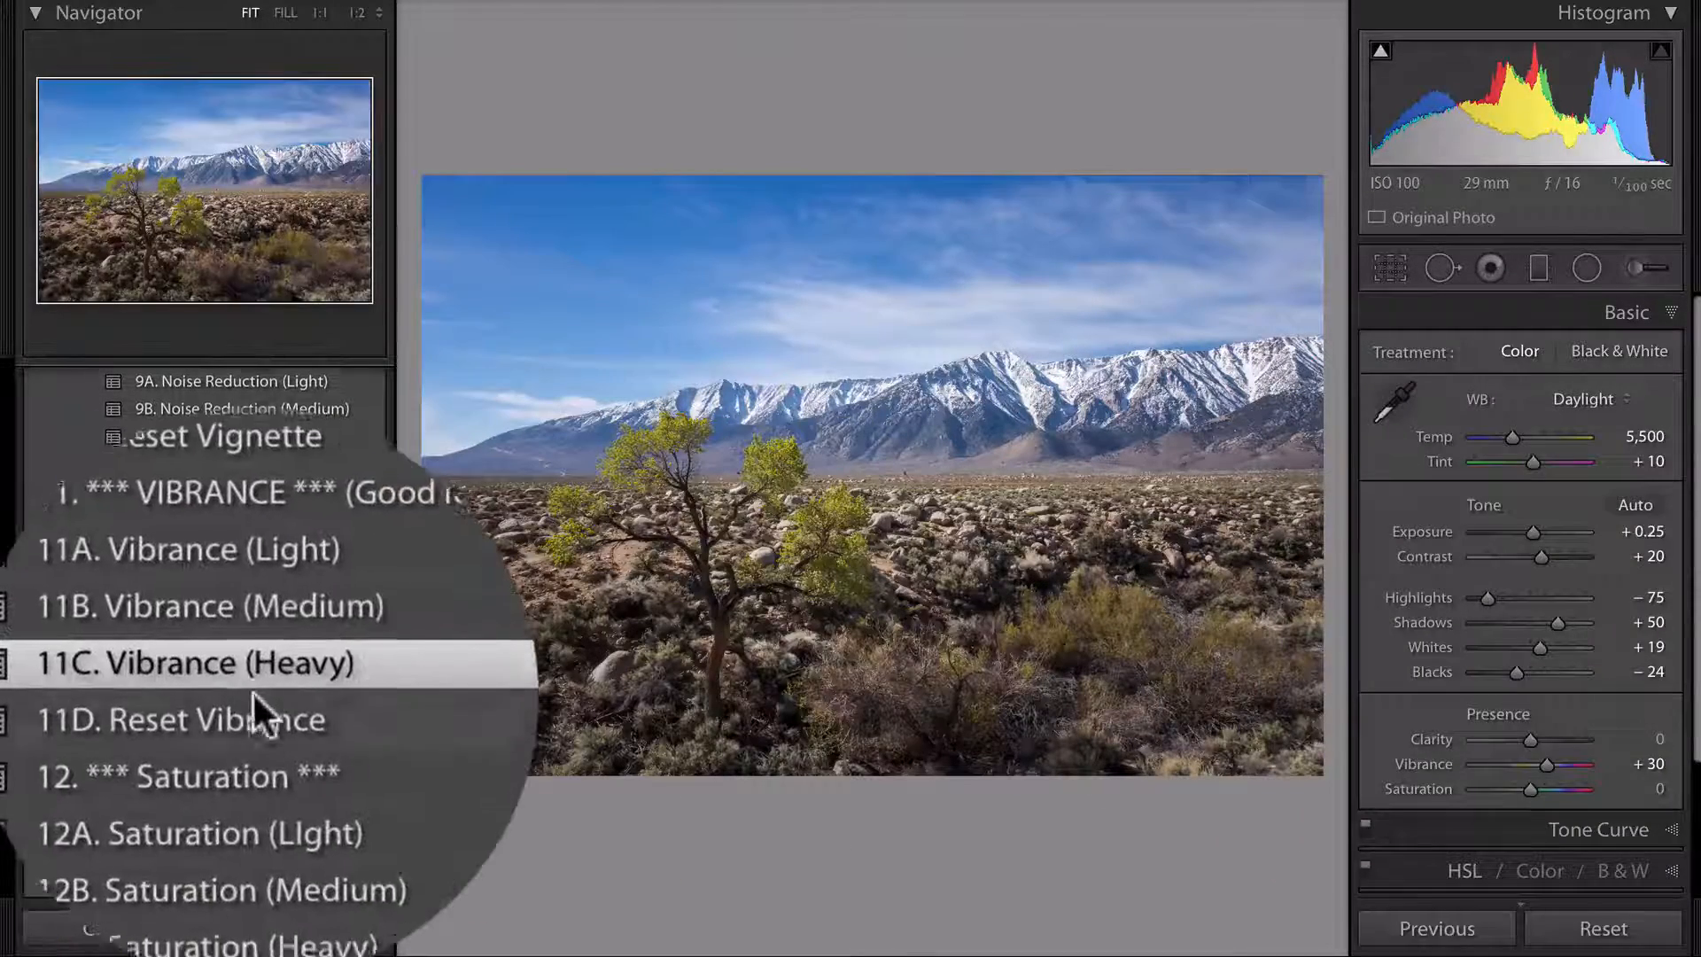
Try the Saturation presets from Light through Medium to Heavy and settle on Saturation (Medium).
{"action": "scroll", "coordinate": [252, 691], "scroll_direction": "down", "scroll_amount": 4}
{"action": "left_click", "coordinate": [258, 691]}
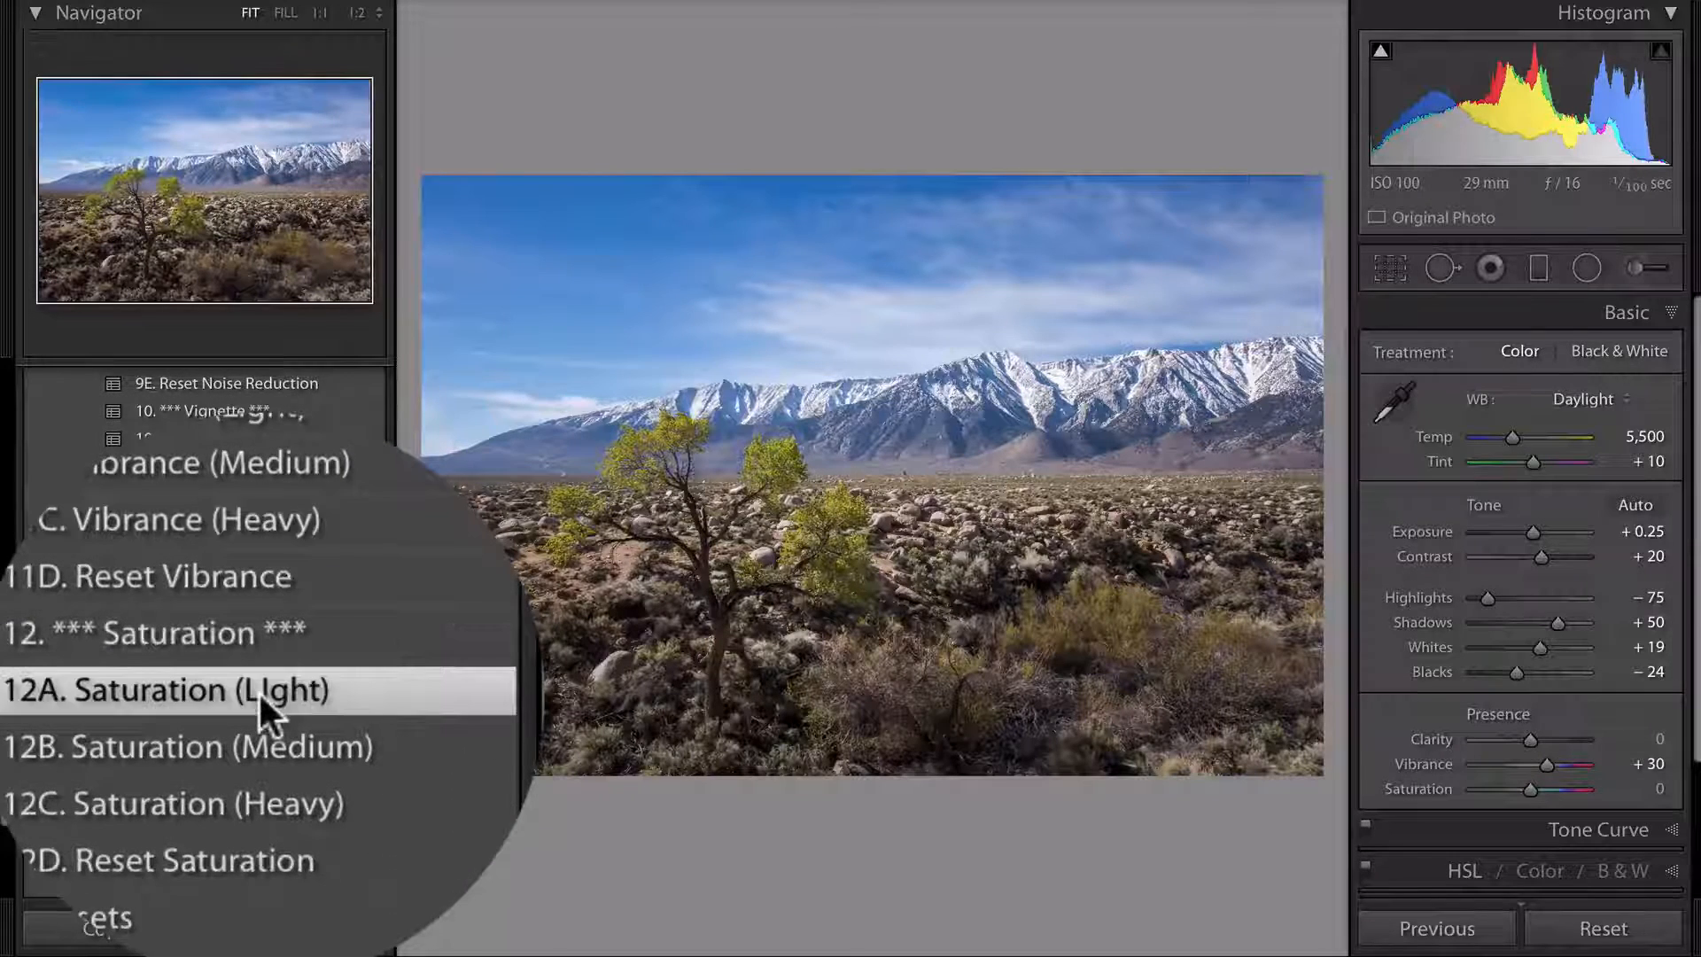
{"action": "left_click", "coordinate": [263, 690]}
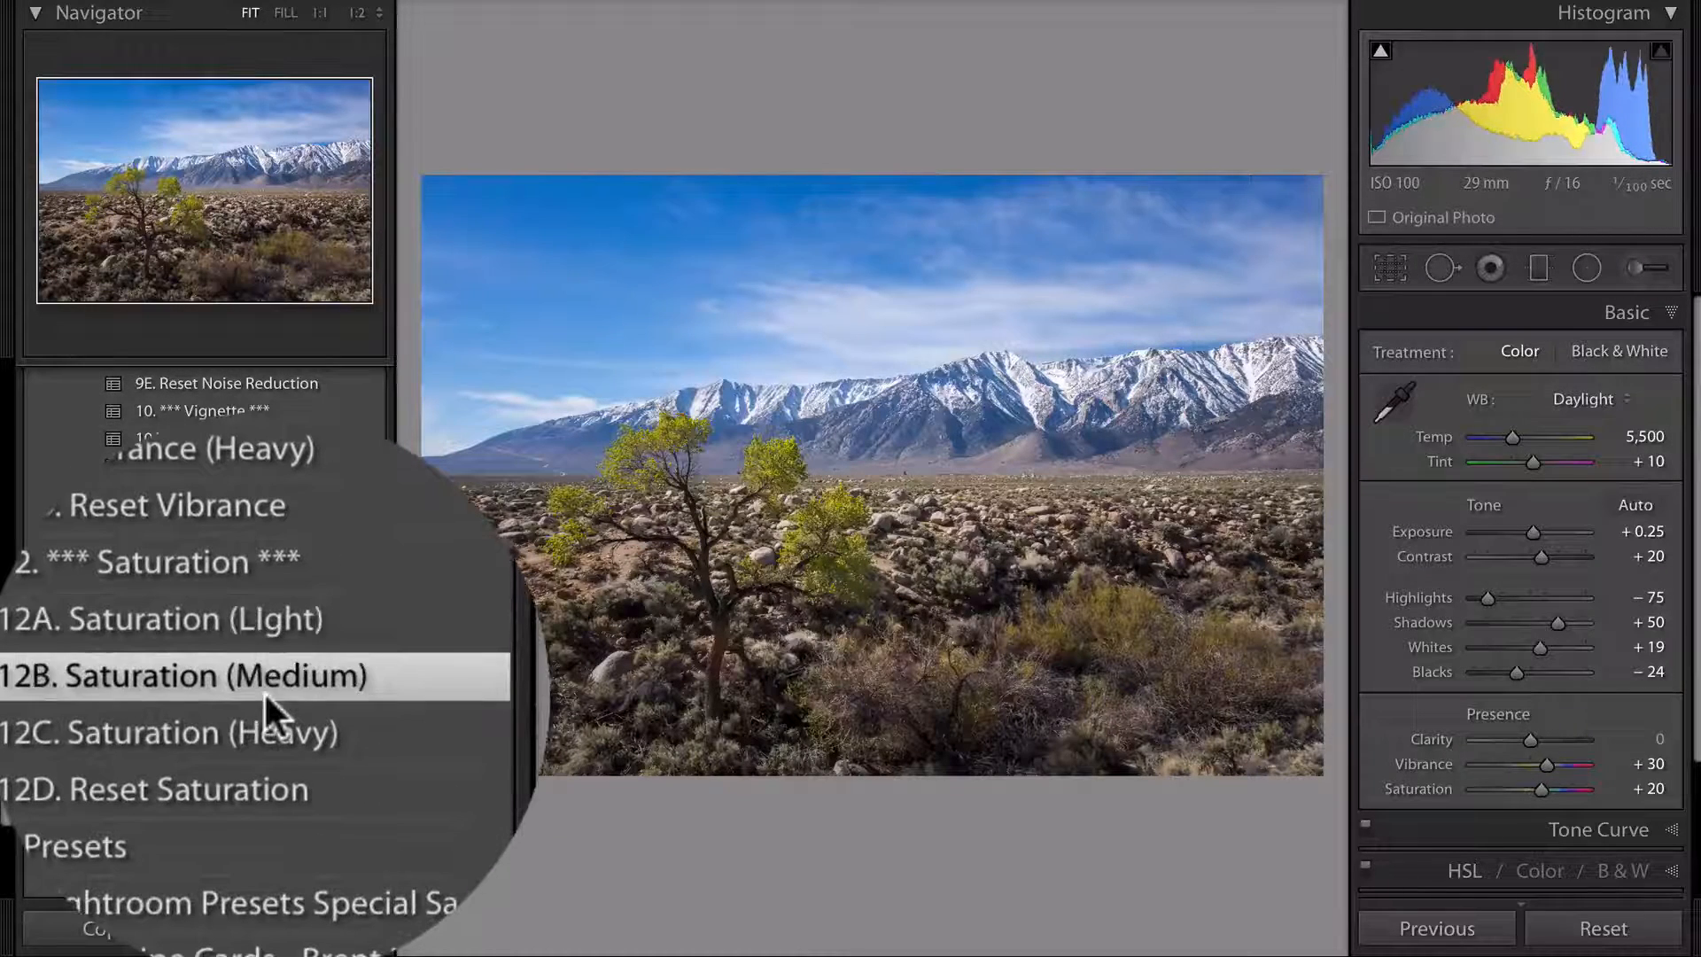
{"action": "left_click", "coordinate": [263, 690]}
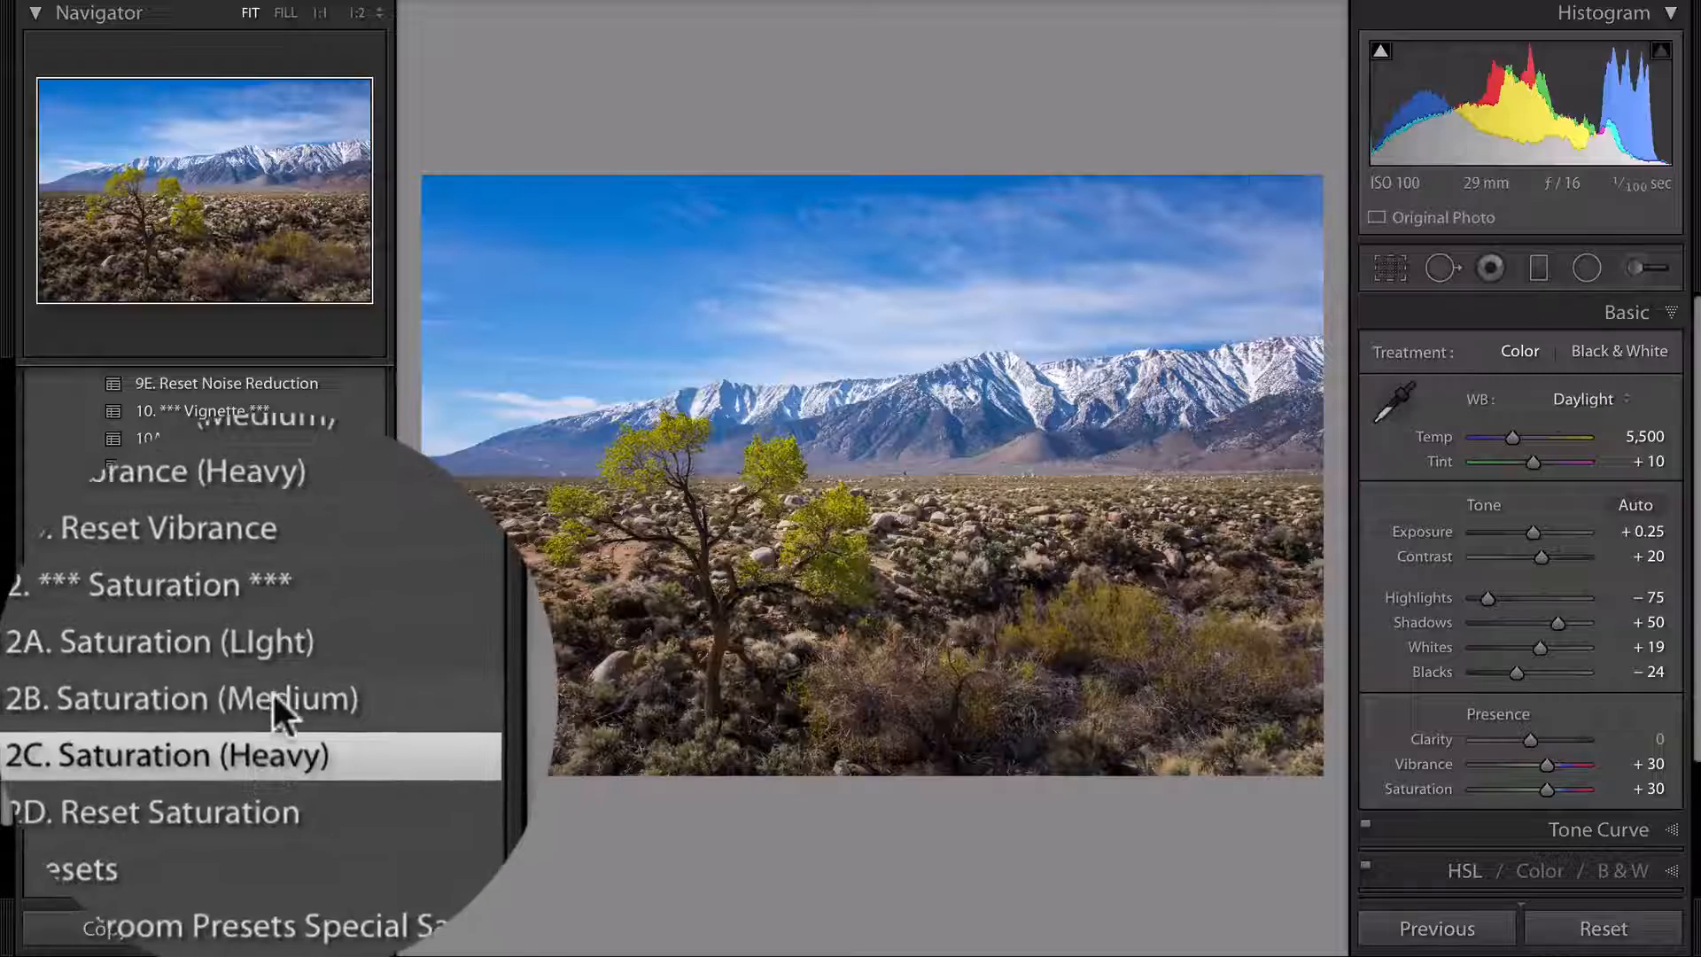
{"action": "left_click", "coordinate": [273, 690]}
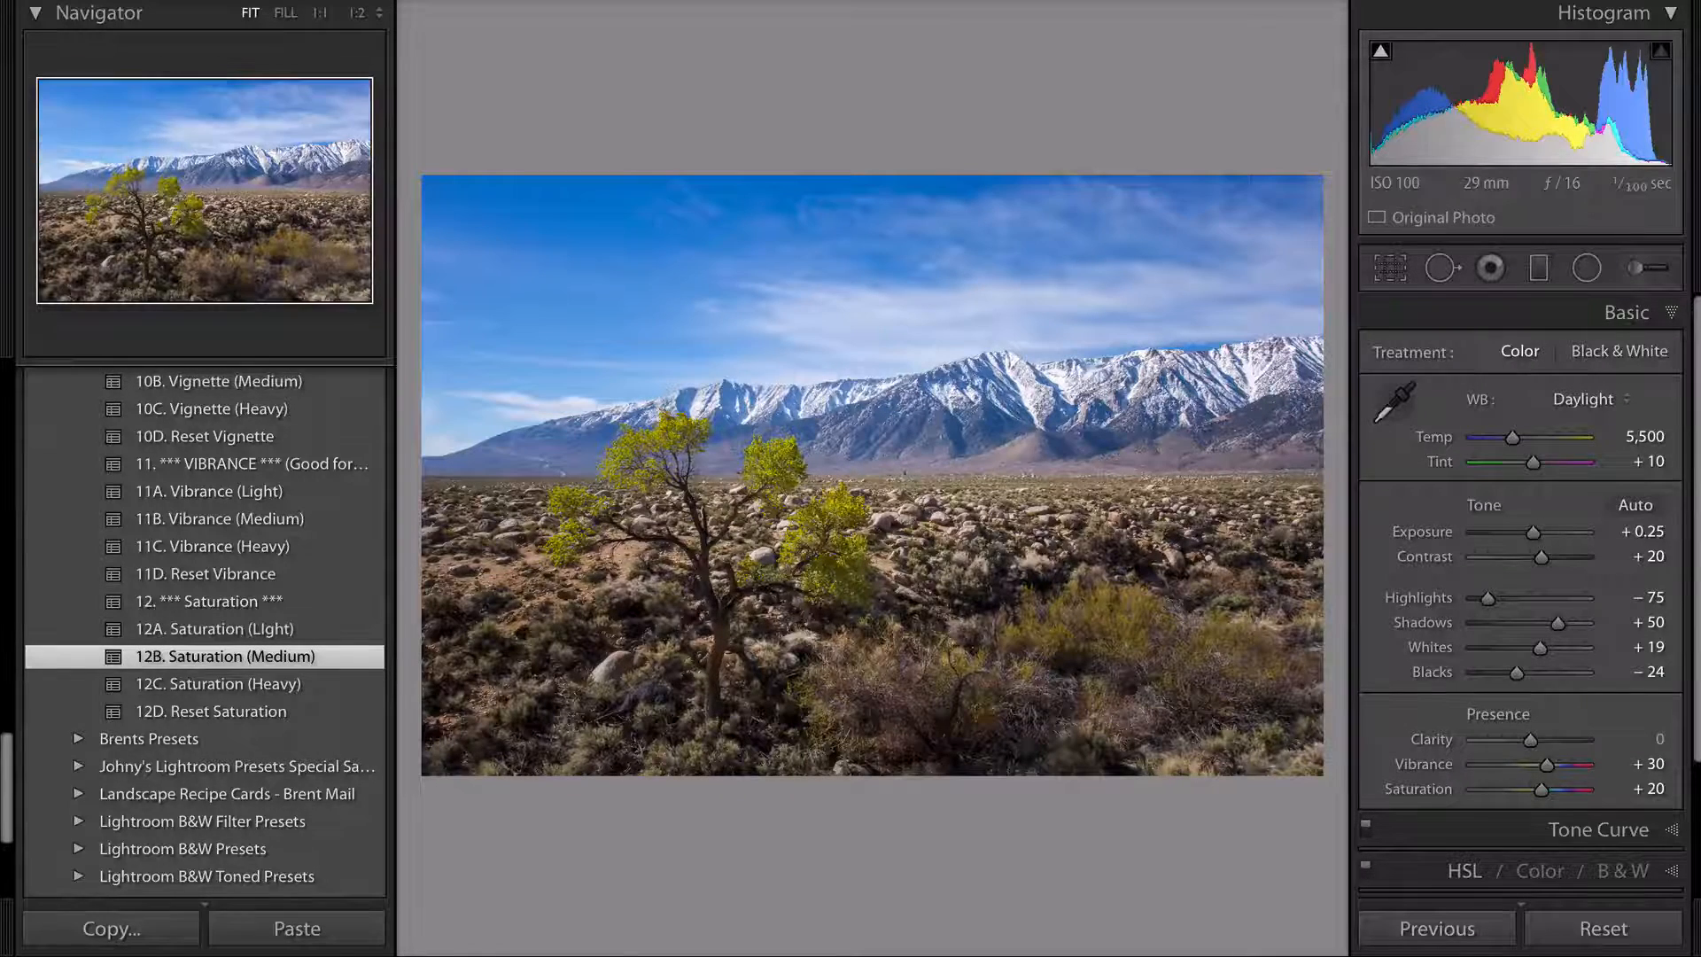
Hide both side panels and compare the enlarged photo's original and edited versions twice, ending on the edited version.
{"action": "key", "text": "F7"}
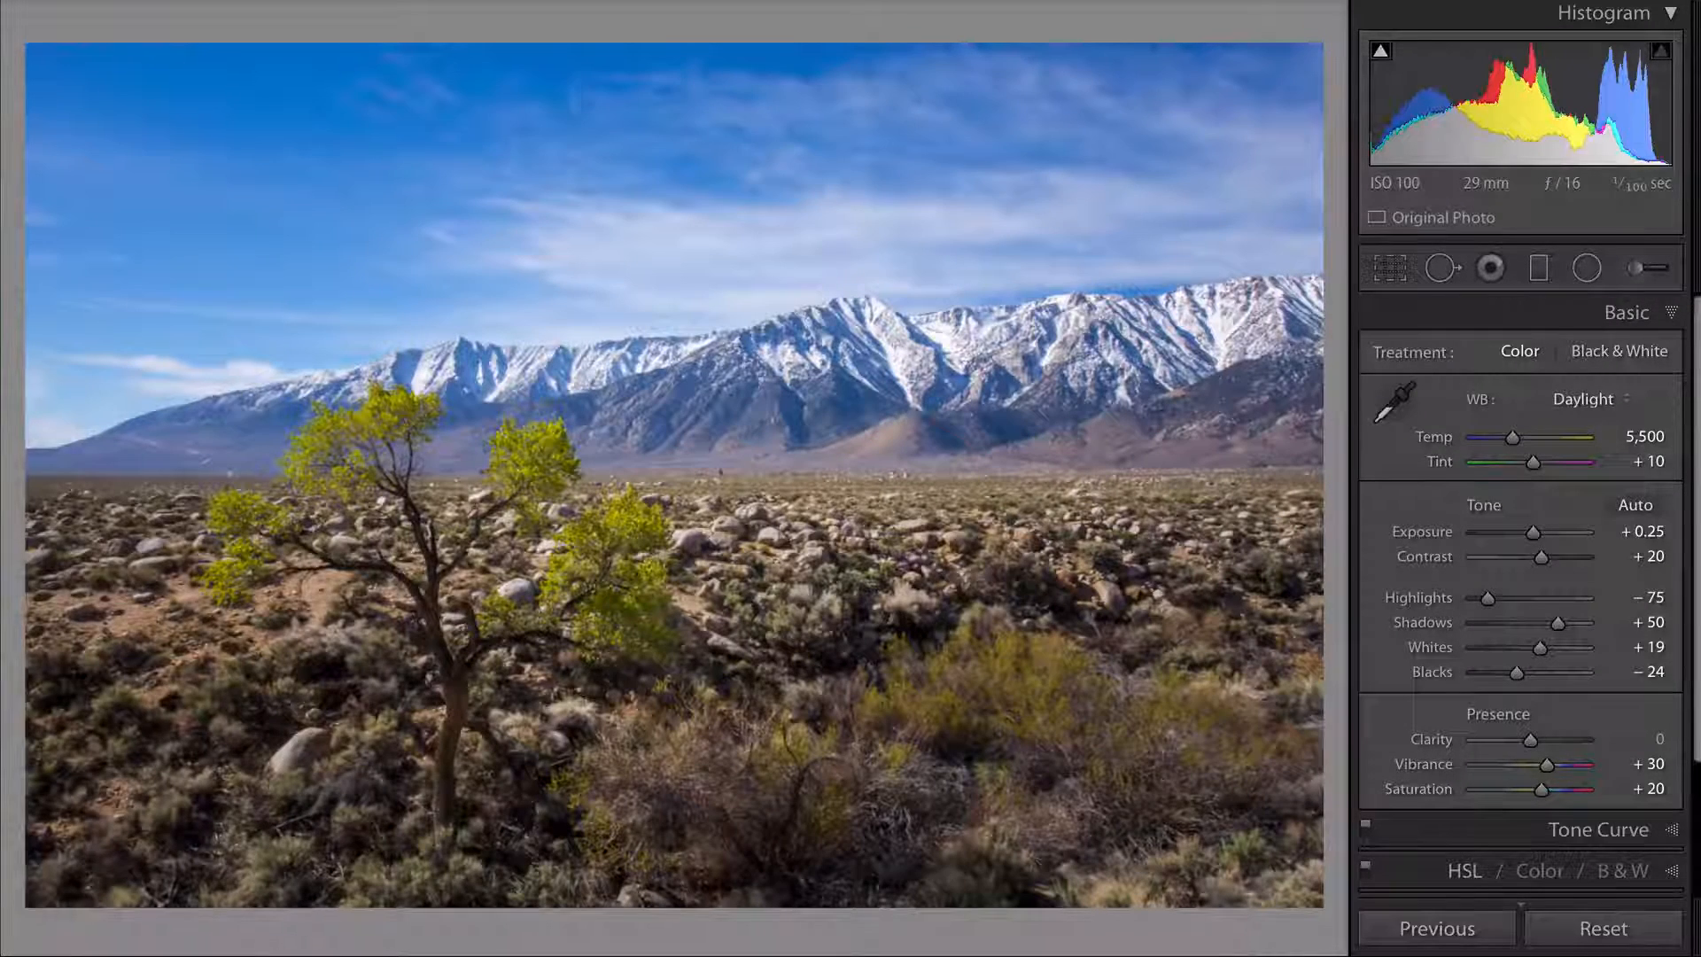
{"action": "key", "text": "F8"}
{"action": "key", "text": "backslash"}
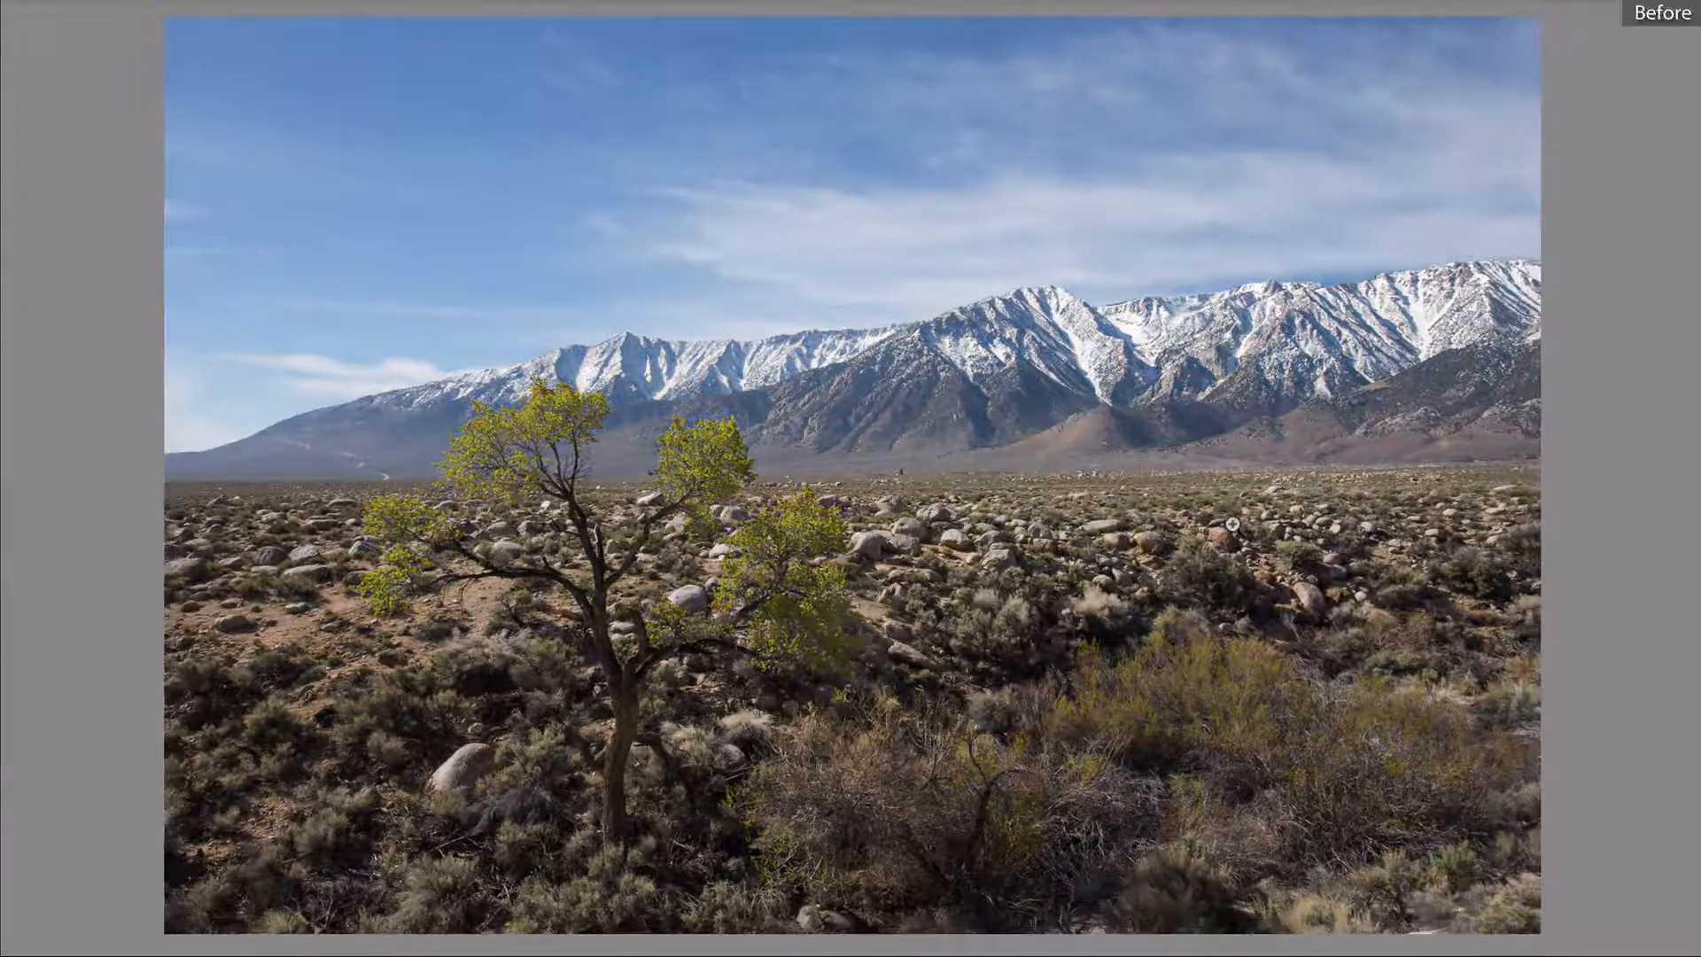
{"action": "key", "text": "backslash"}
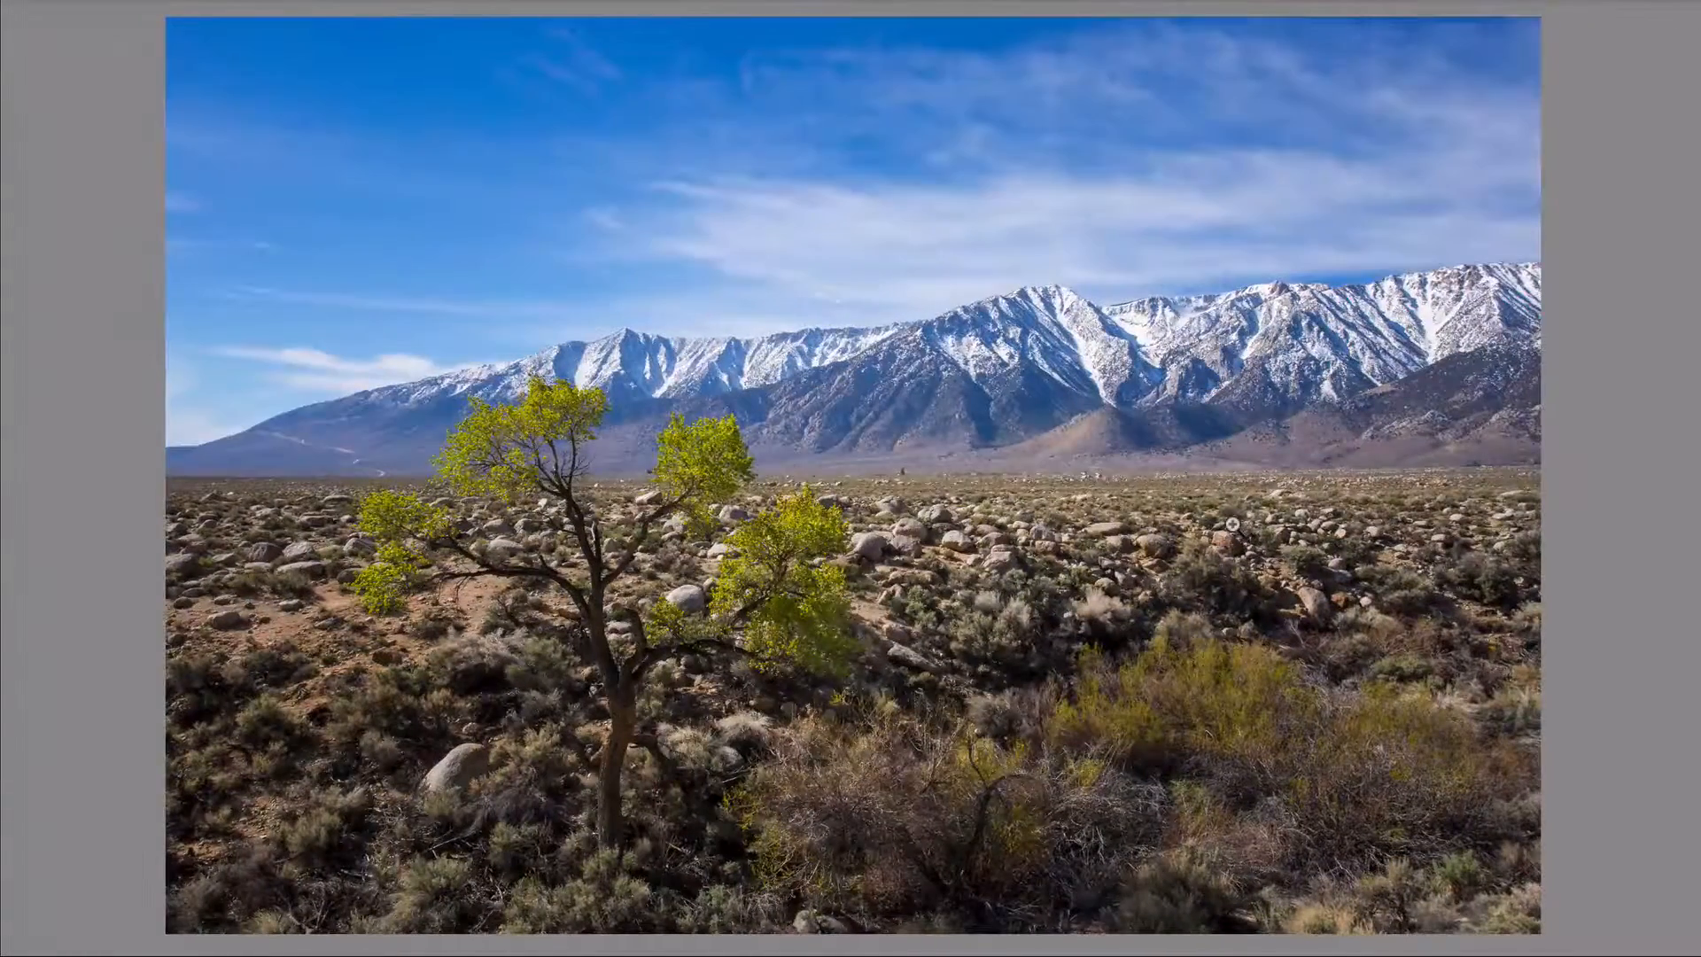
{"action": "key", "text": "backslash"}
{"action": "key", "text": "backslash"}
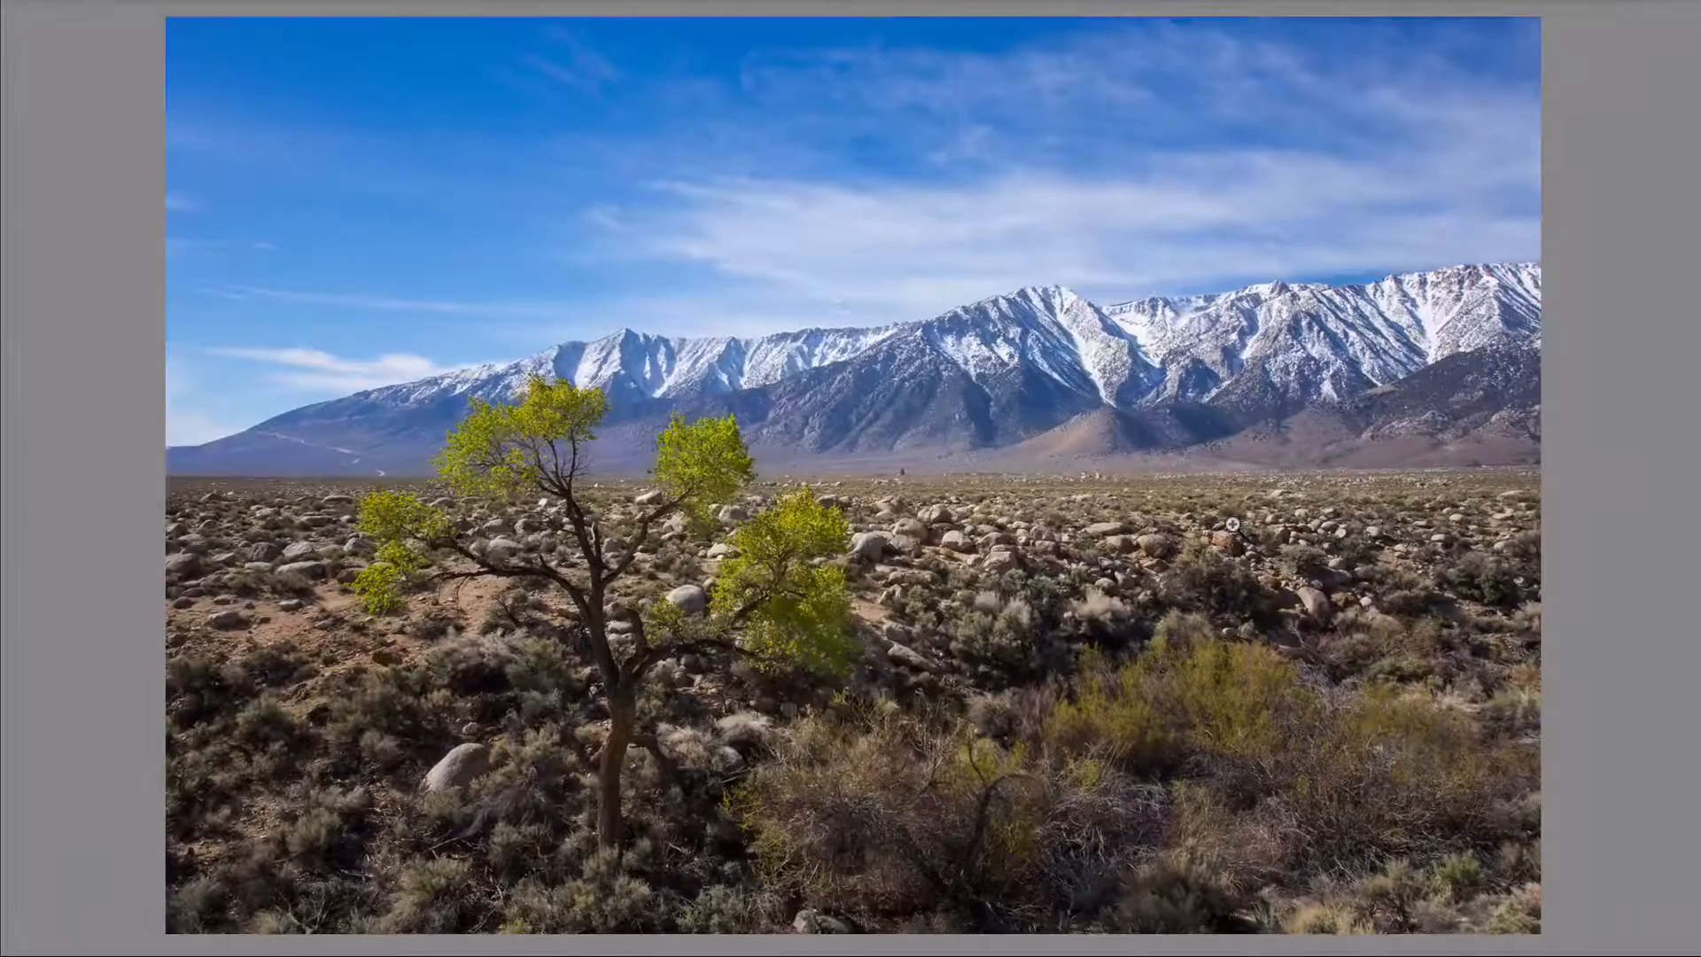